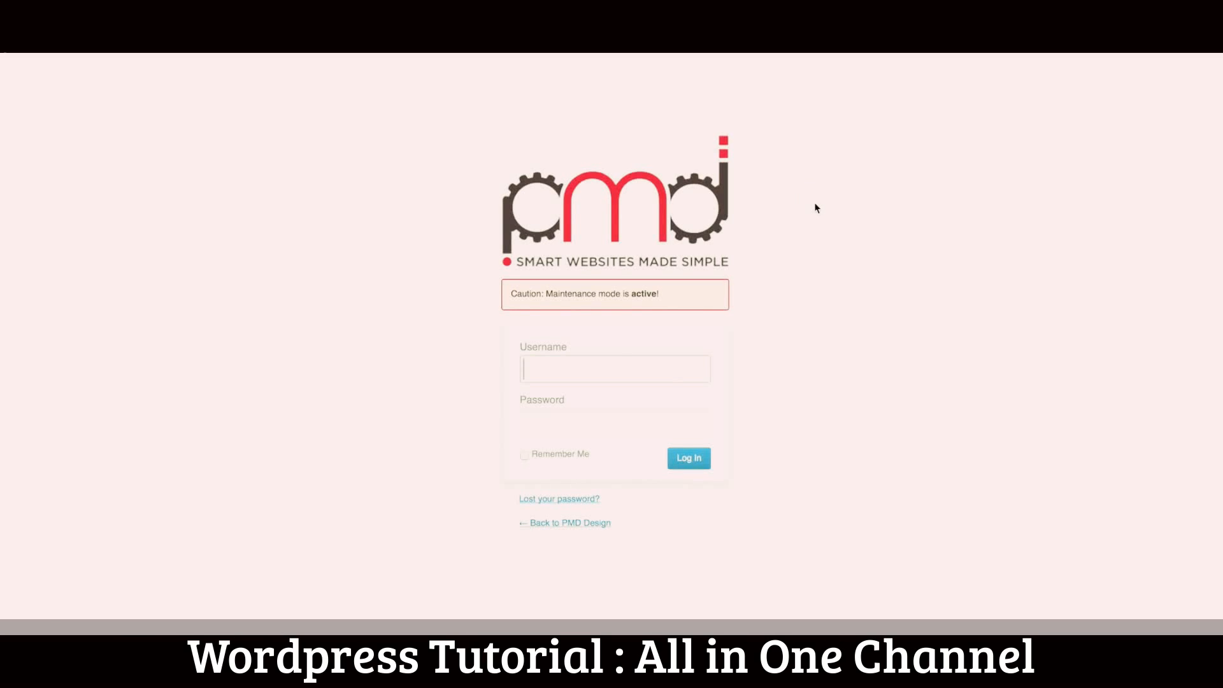
Step: Log in to the WordPress site with the administrator username and the account password
click(558, 373)
text(pmd)
key(Down)
key(Tab)
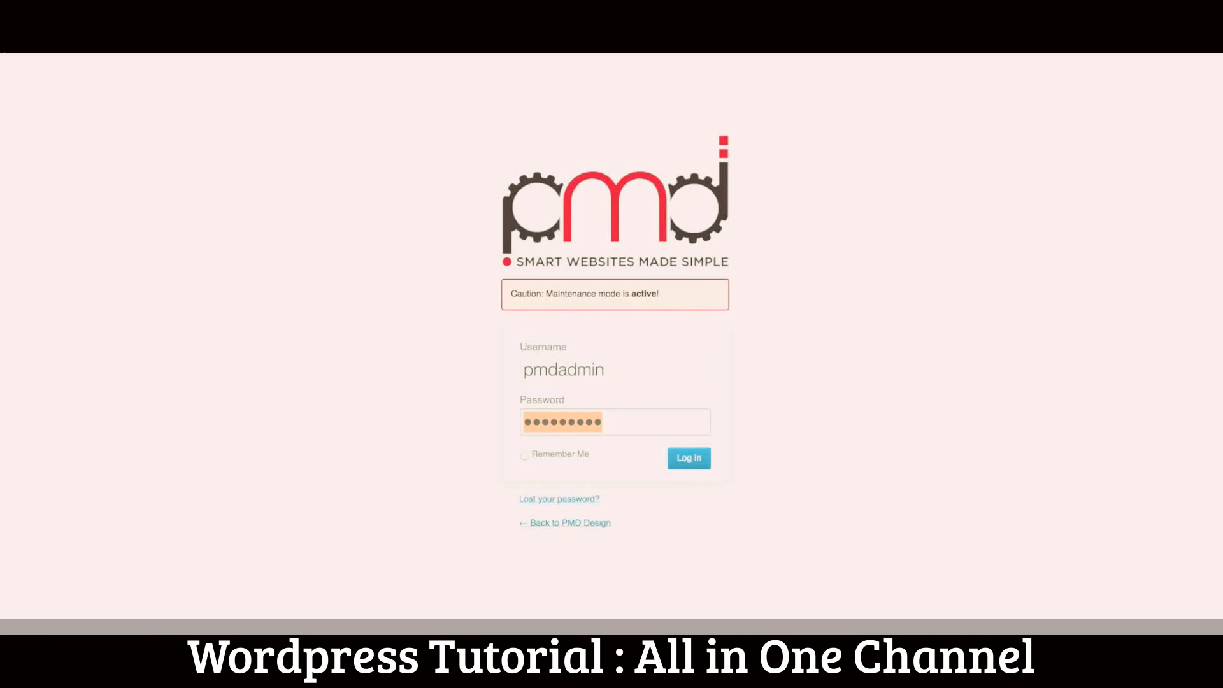
click(690, 458)
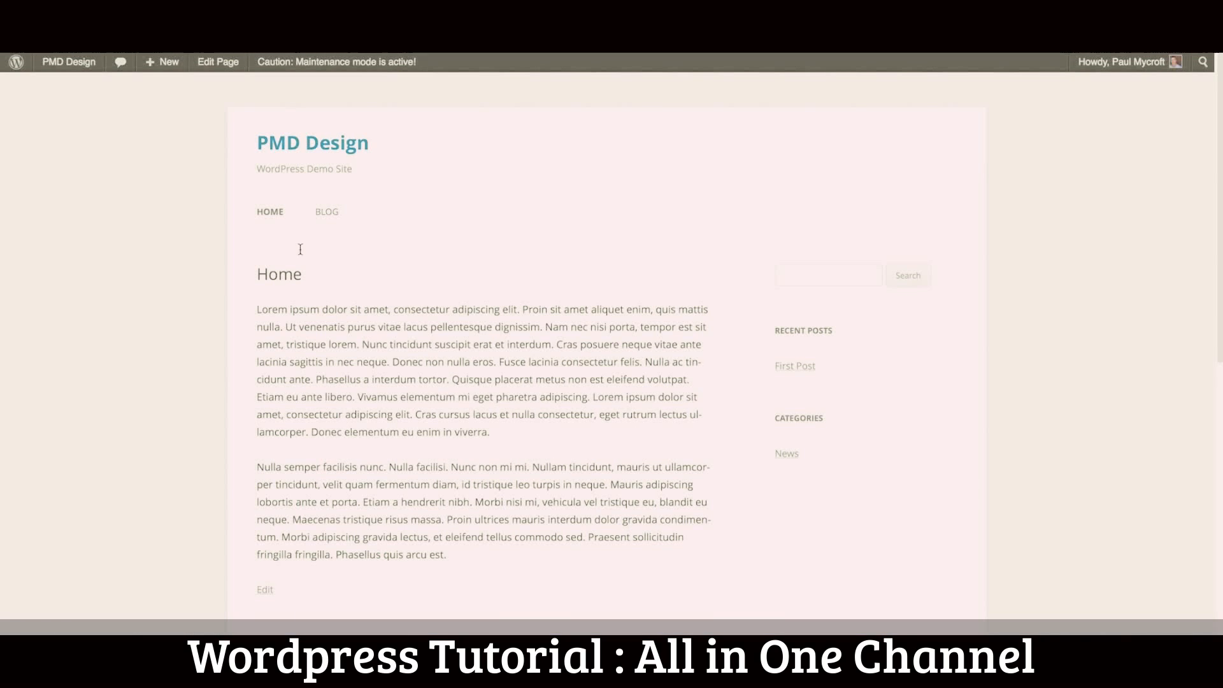
drag(258, 308, 387, 310)
click(389, 354)
drag(390, 355, 317, 322)
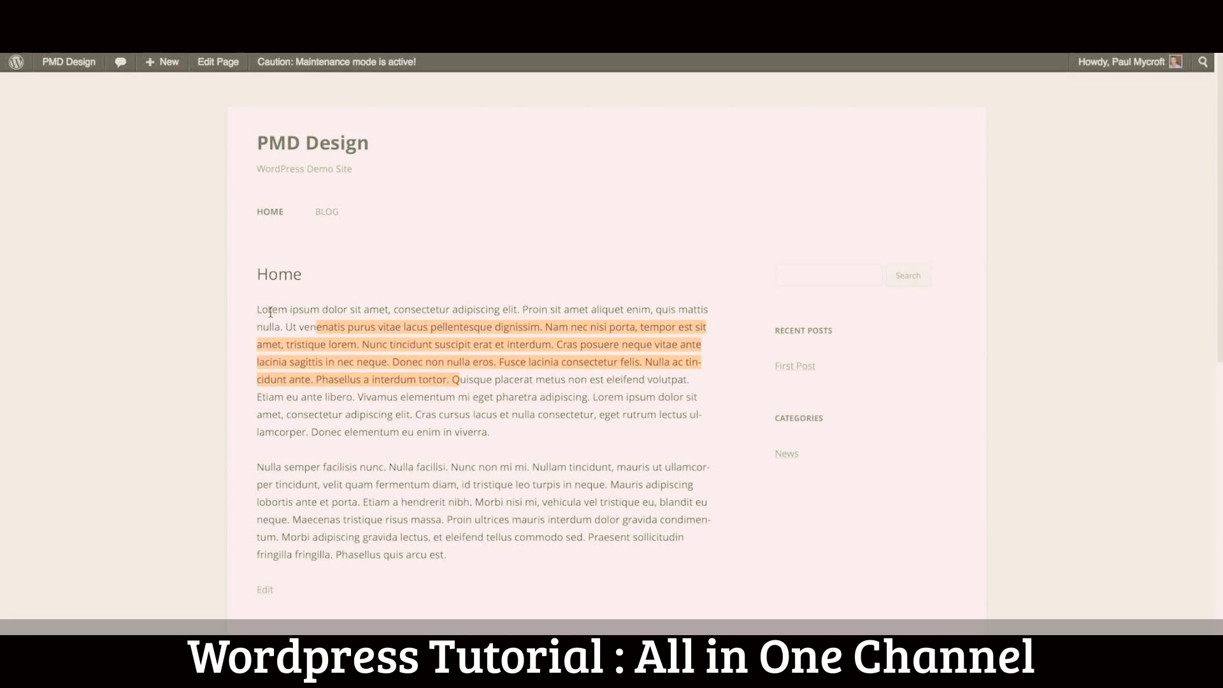
click(259, 311)
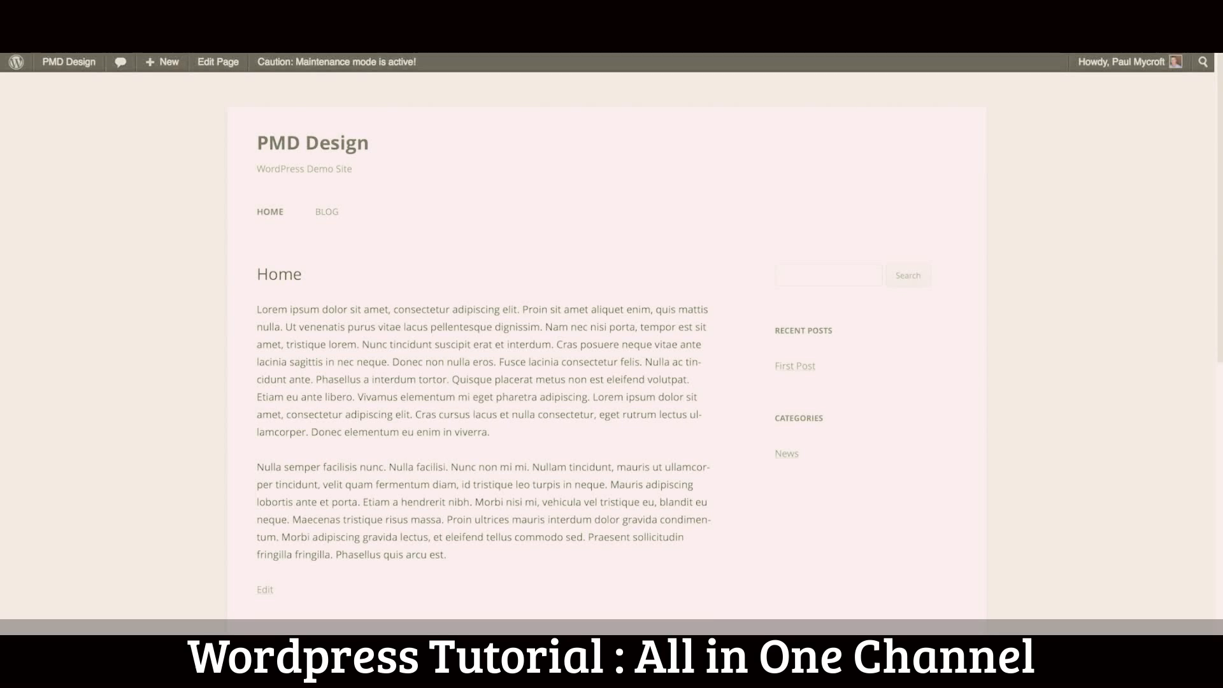
Step: Set the medium image size to a maximum width and height of 500 in the media settings and save
key(ctrl+Tab)
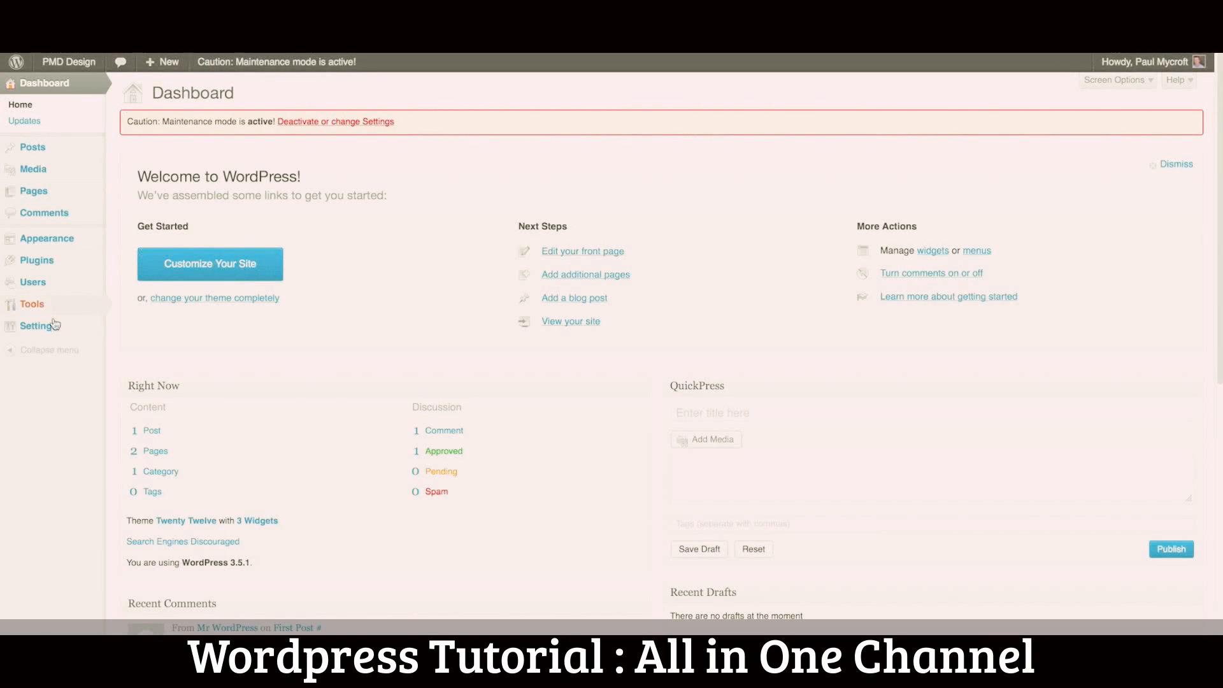
mouse_move(25, 328)
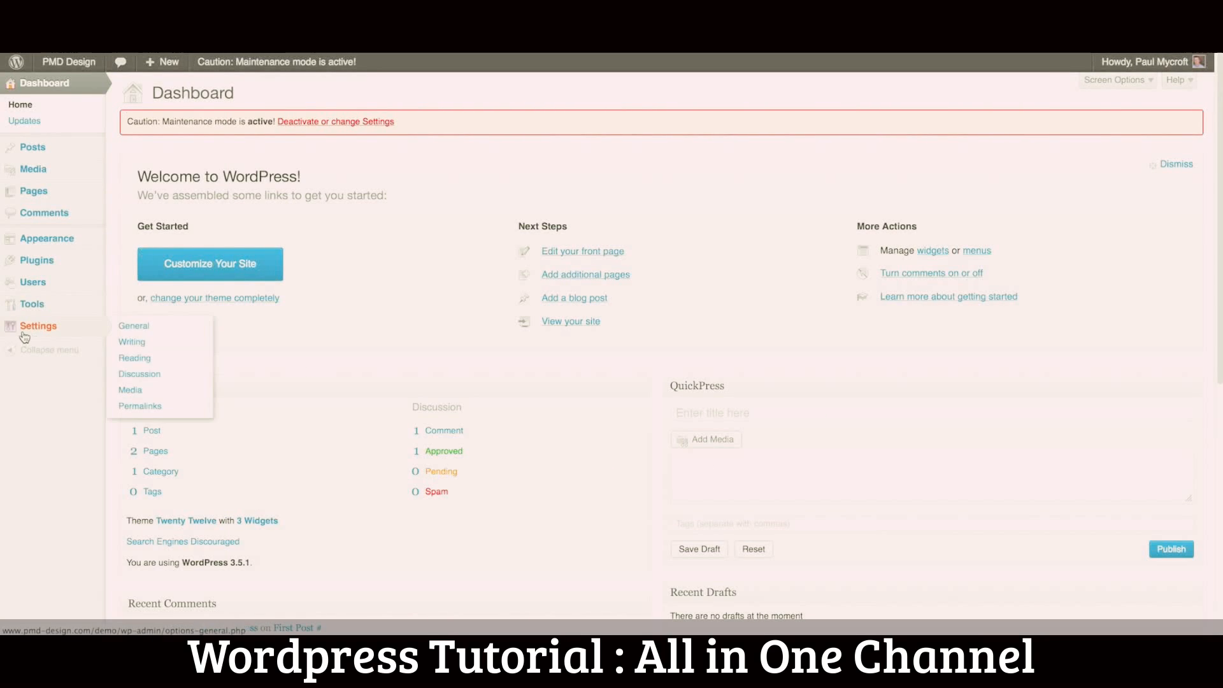
click(149, 394)
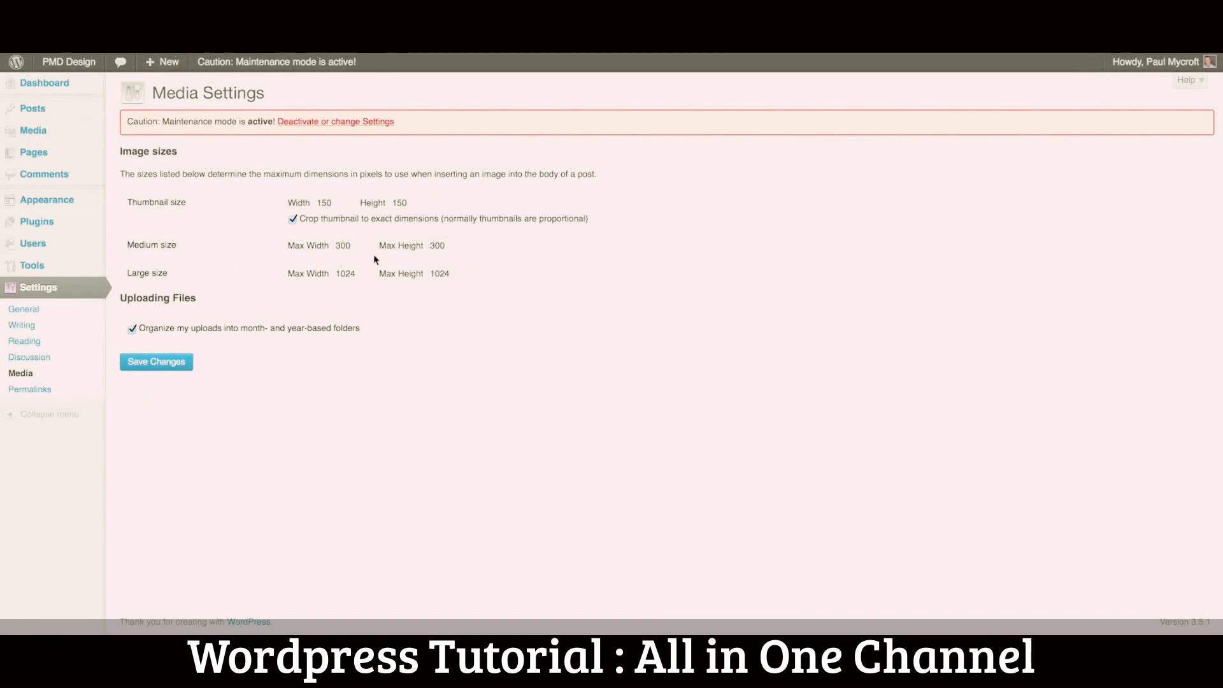
click(333, 245)
text(5)
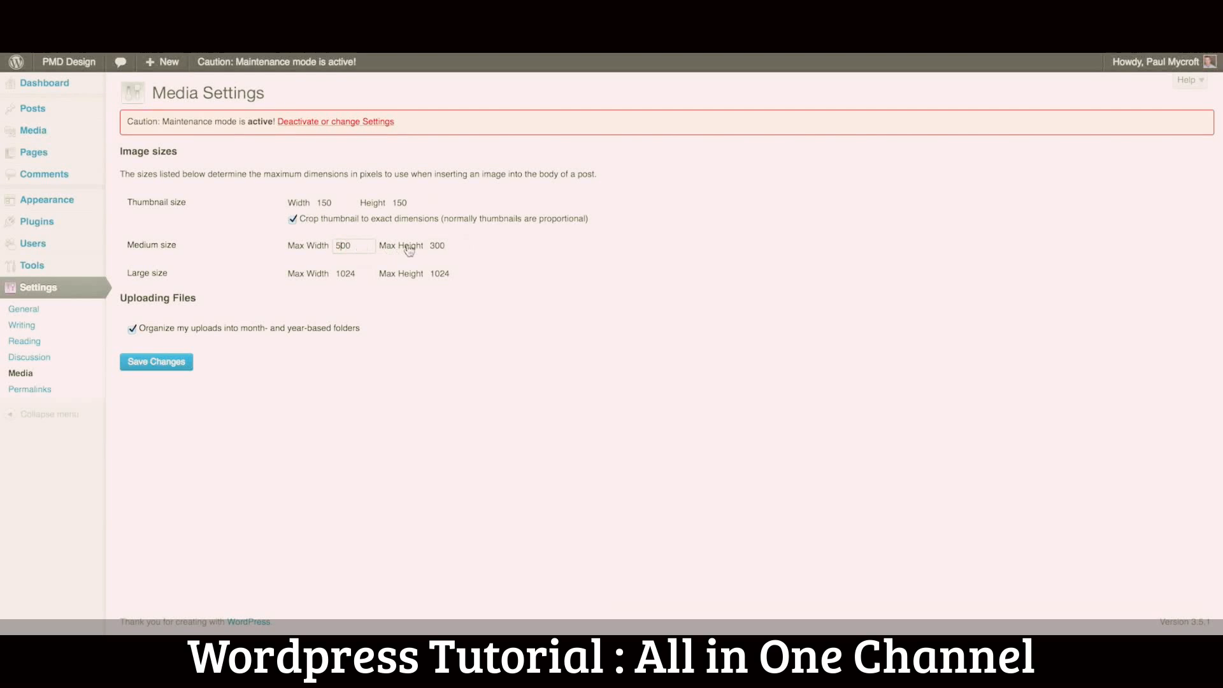
drag(435, 245, 430, 246)
text(5)
click(428, 317)
click(156, 363)
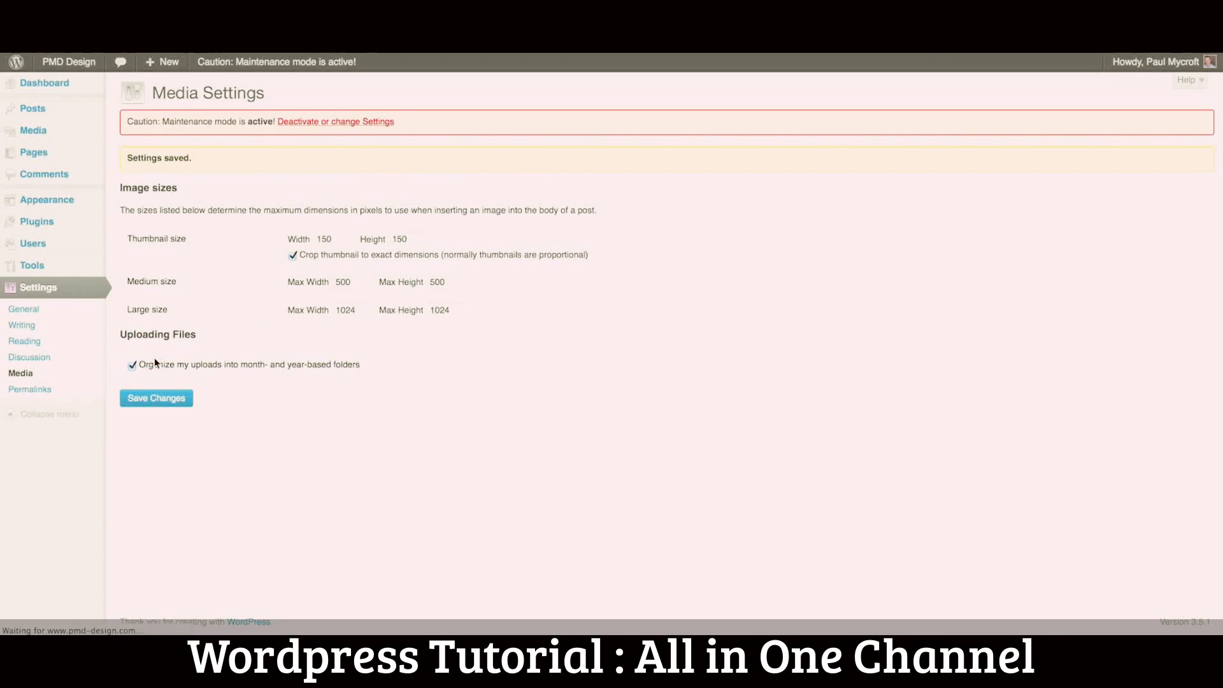
Step: Open the Home page for editing and start adding media before its first paragraph
mouse_move(35, 153)
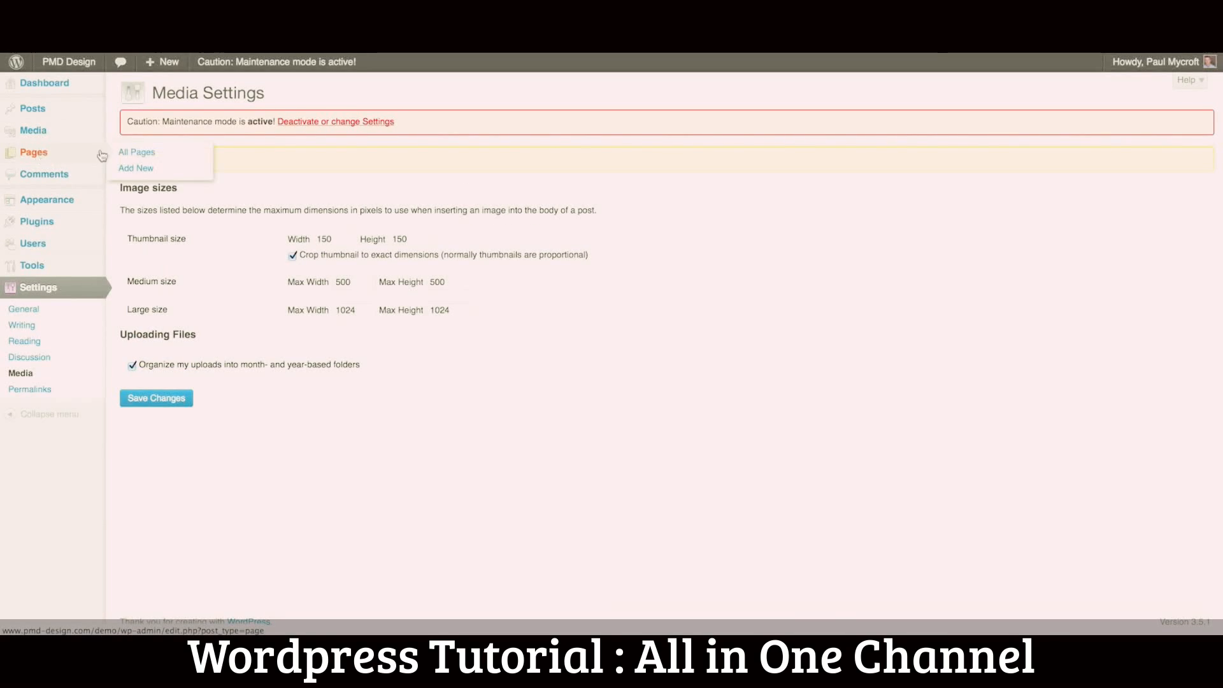
click(142, 155)
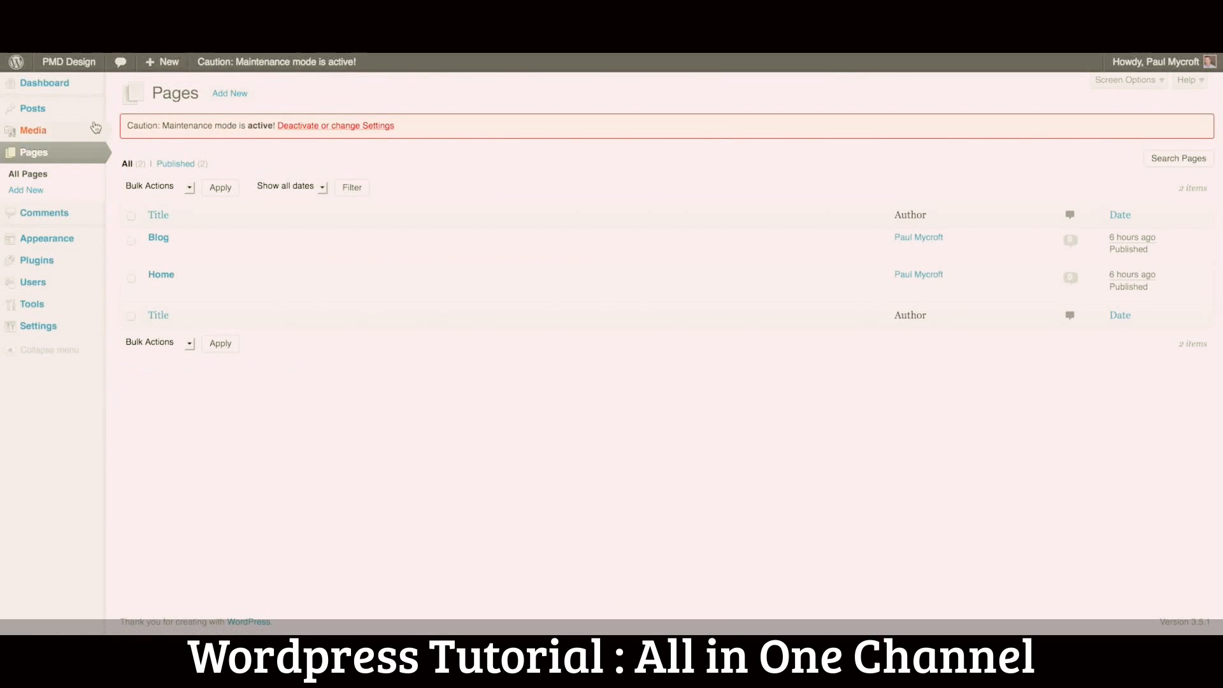
mouse_move(29, 111)
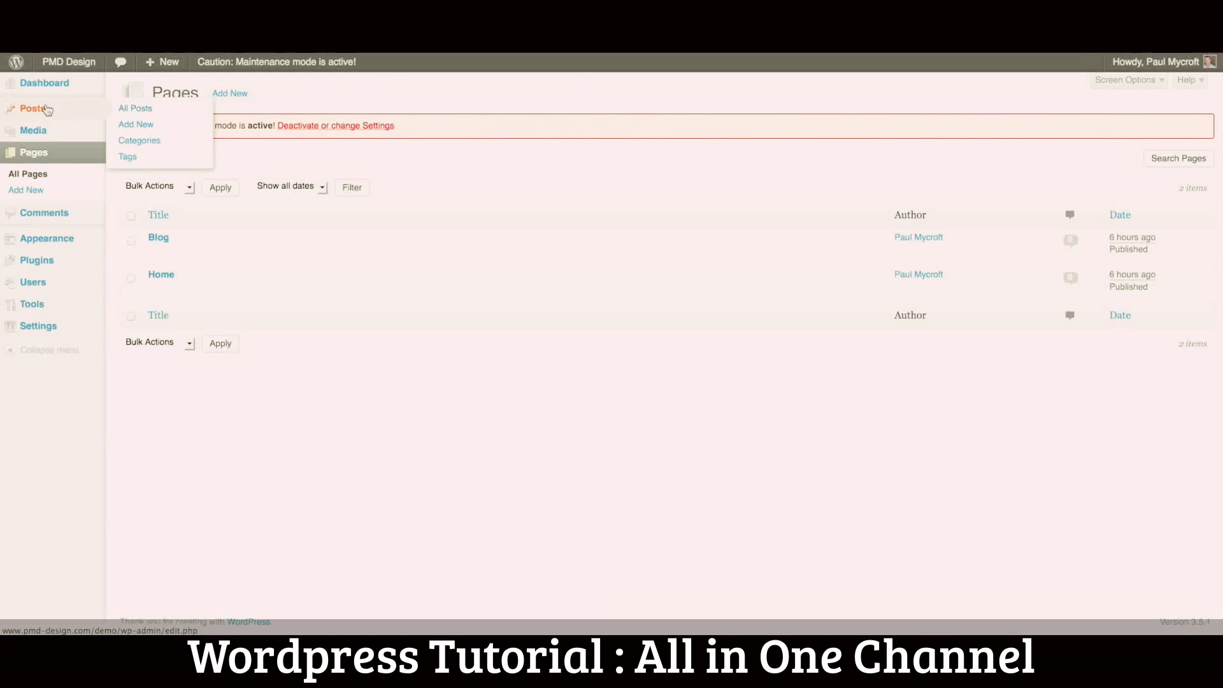
click(167, 276)
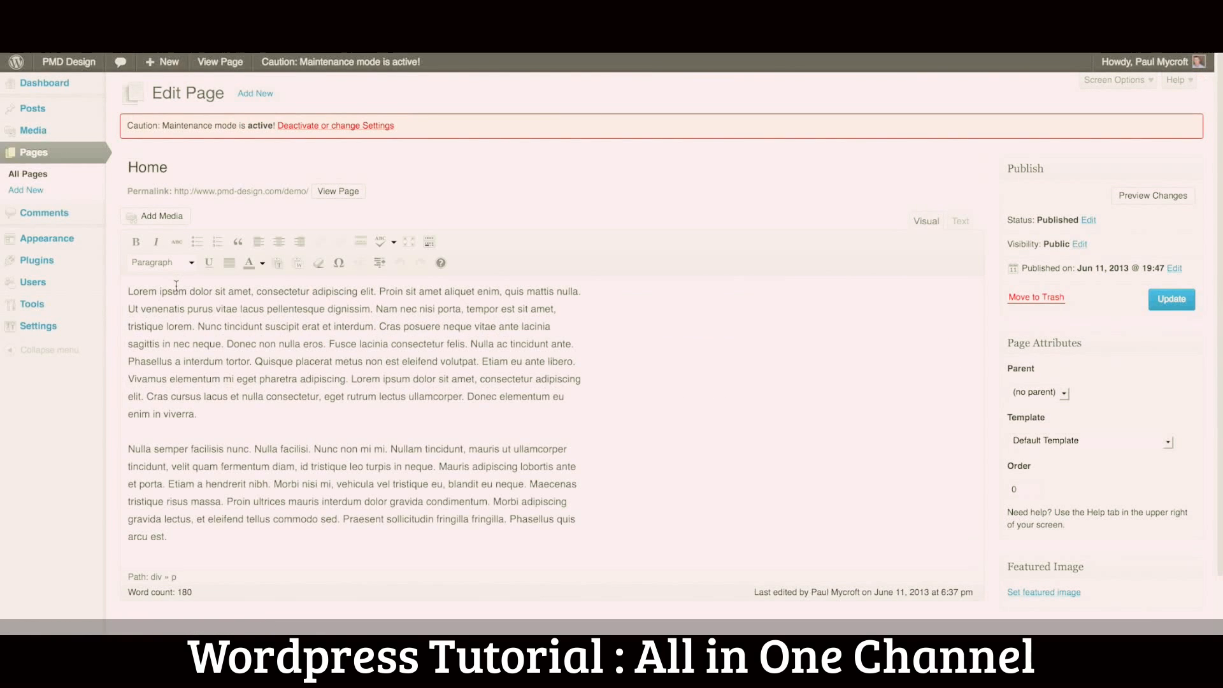
drag(126, 291, 311, 410)
click(128, 291)
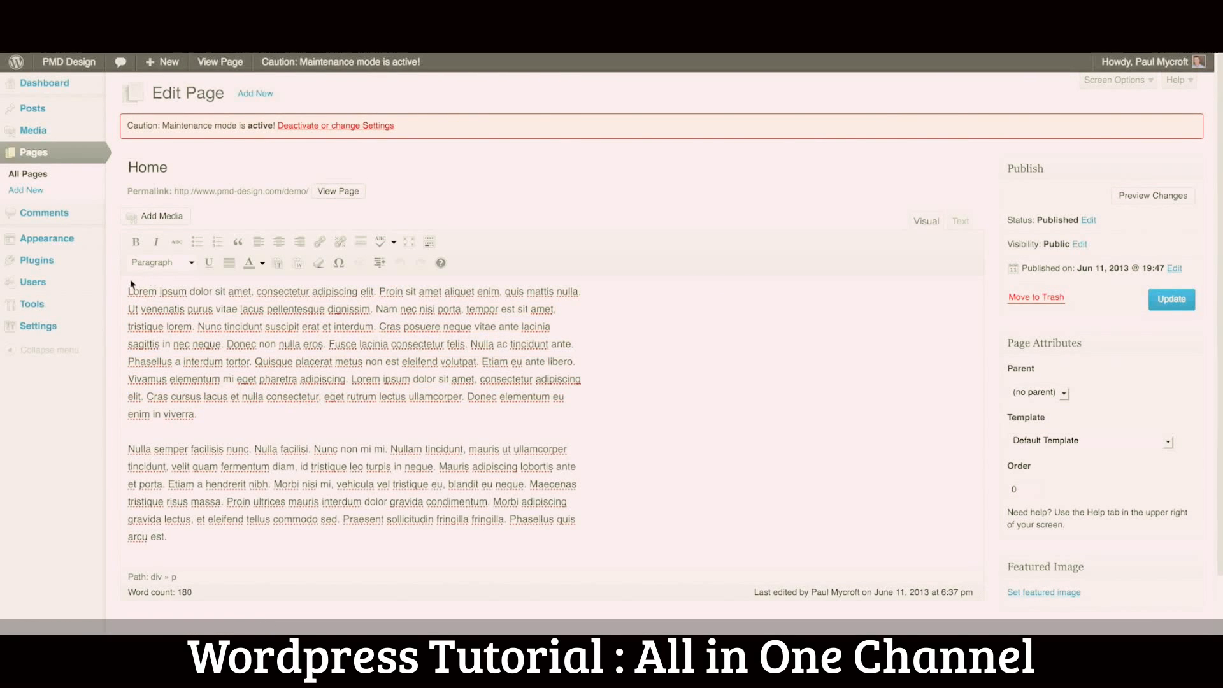
click(430, 243)
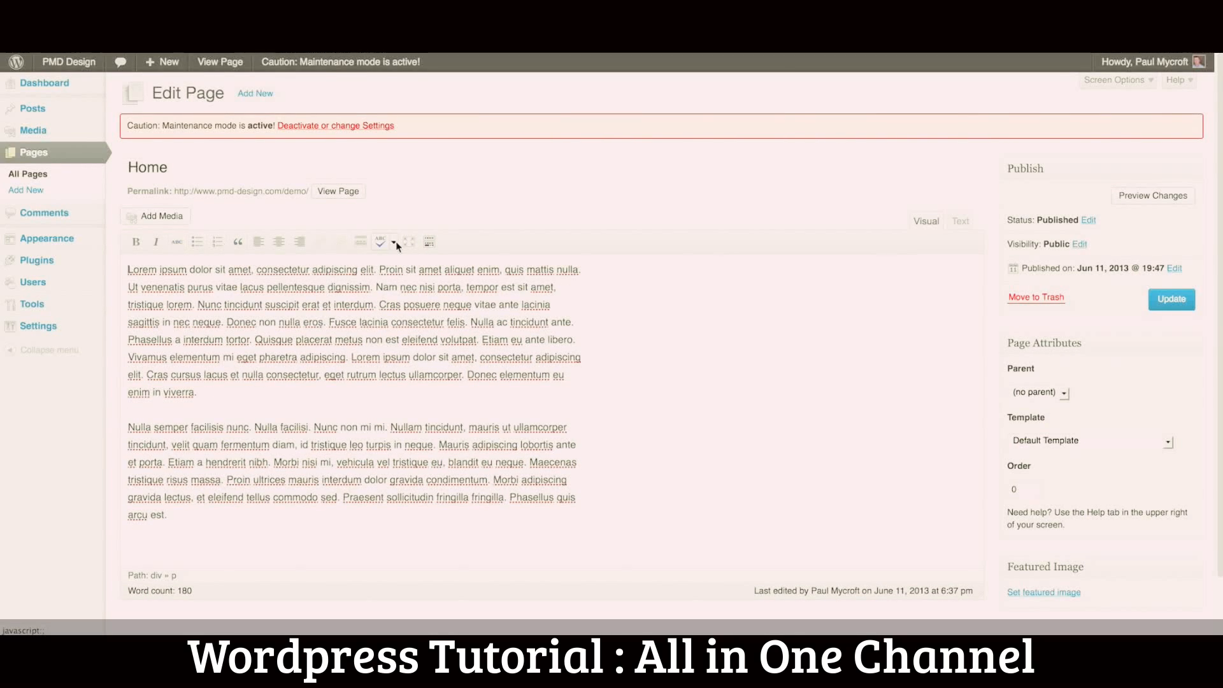
click(428, 242)
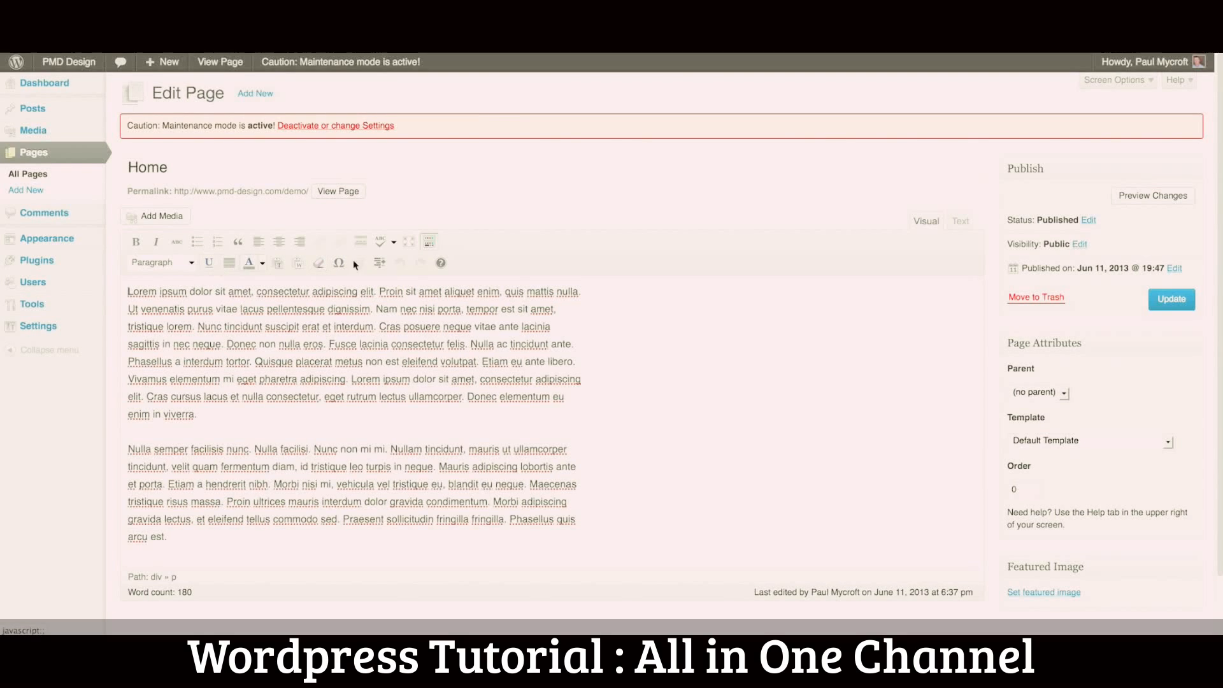
click(126, 292)
click(159, 217)
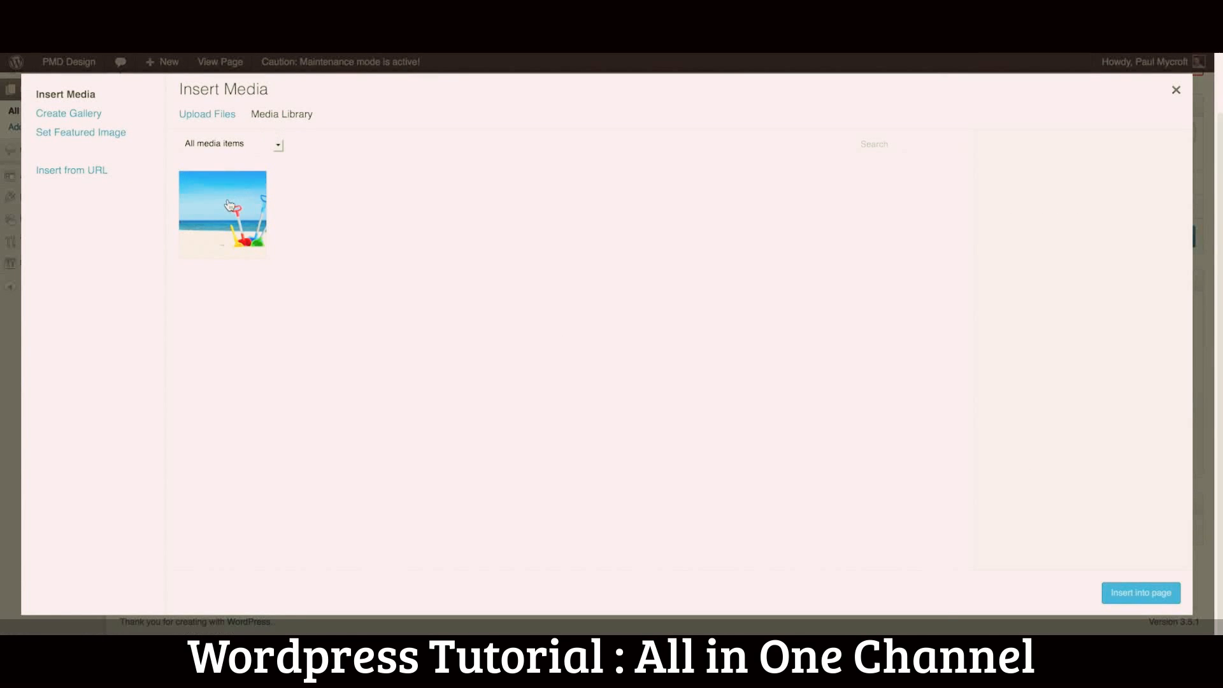
Step: Select the beach toys image in the media library and check which insertion sizes are offered
click(230, 204)
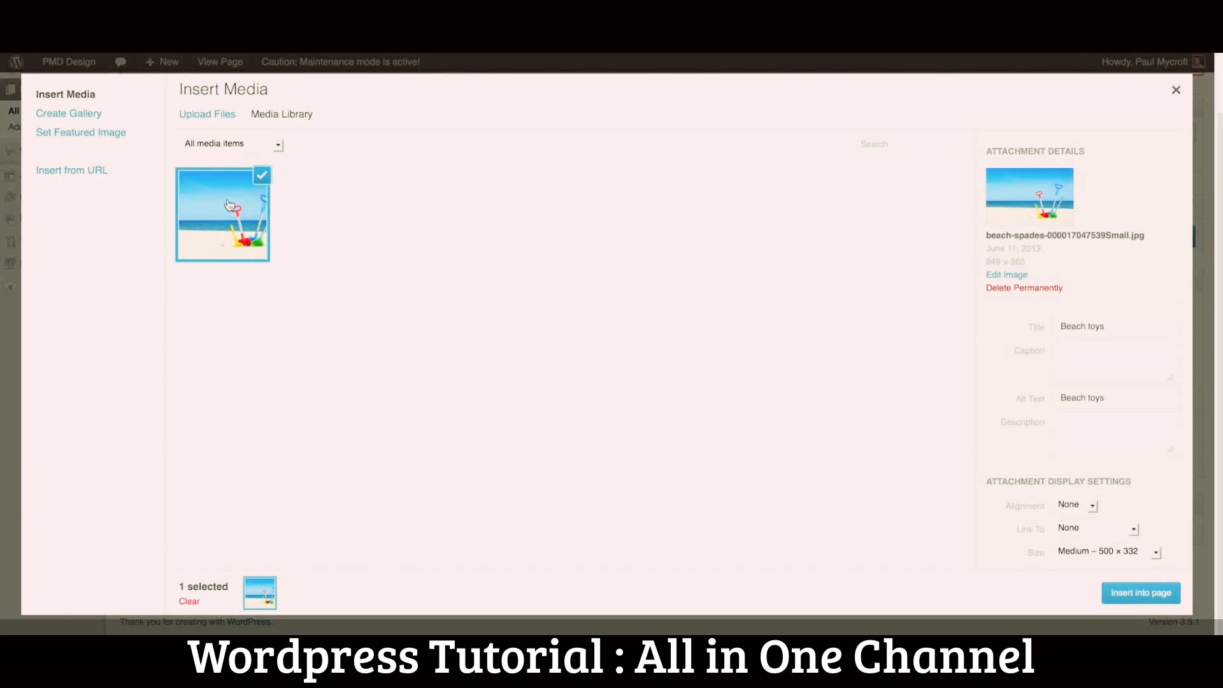
click(1110, 550)
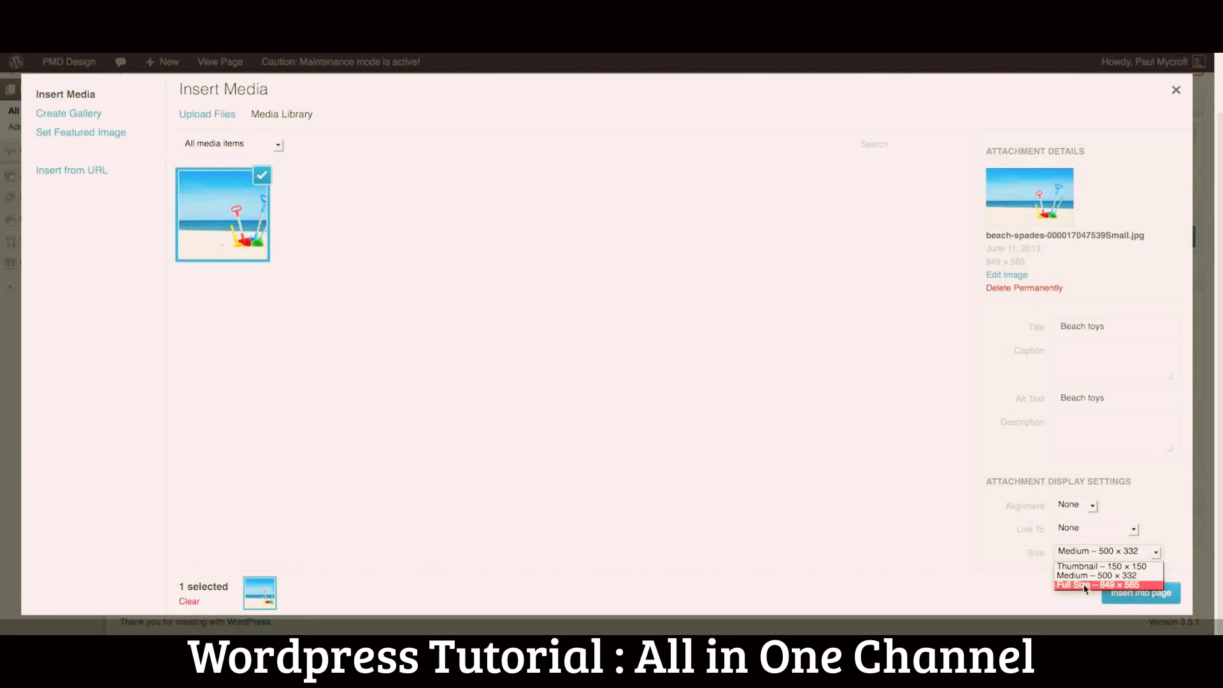
click(996, 524)
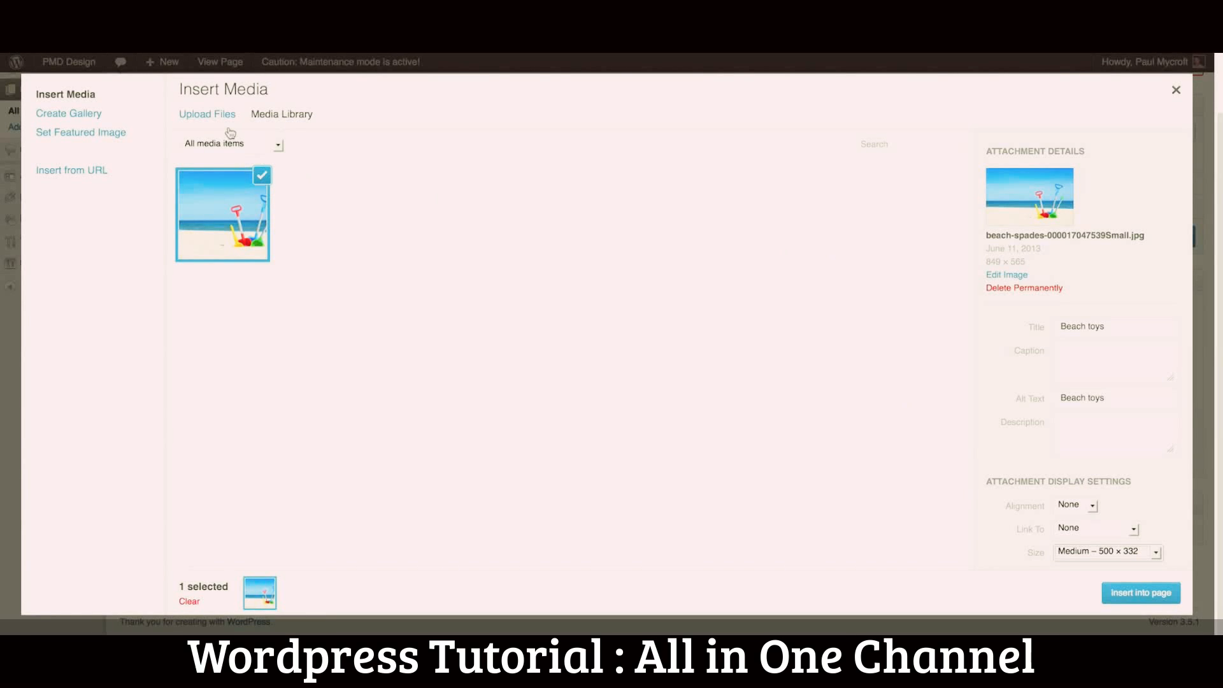
click(212, 116)
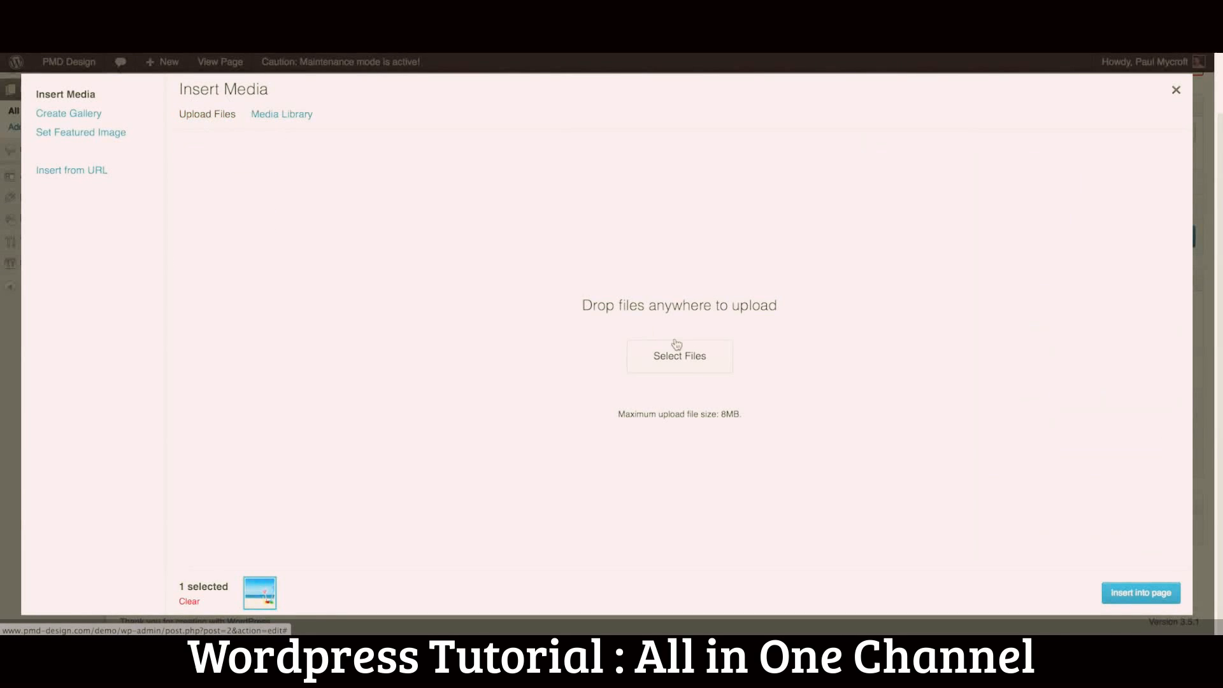
click(704, 354)
double_click(579, 279)
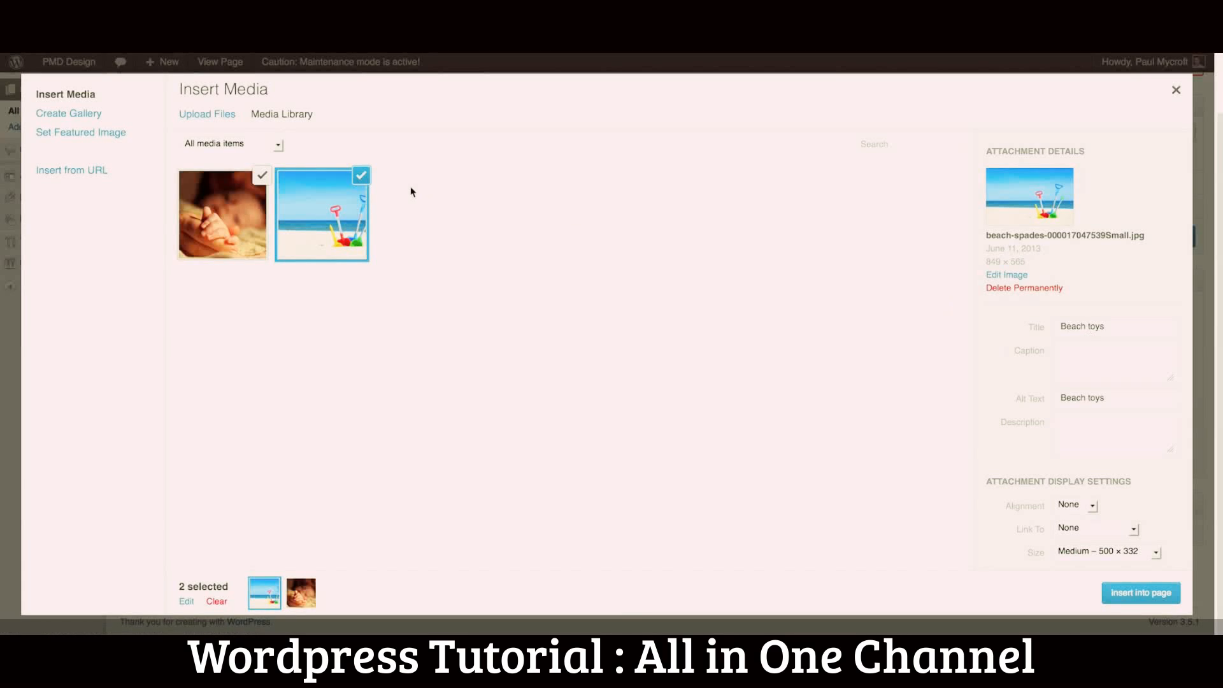
click(362, 178)
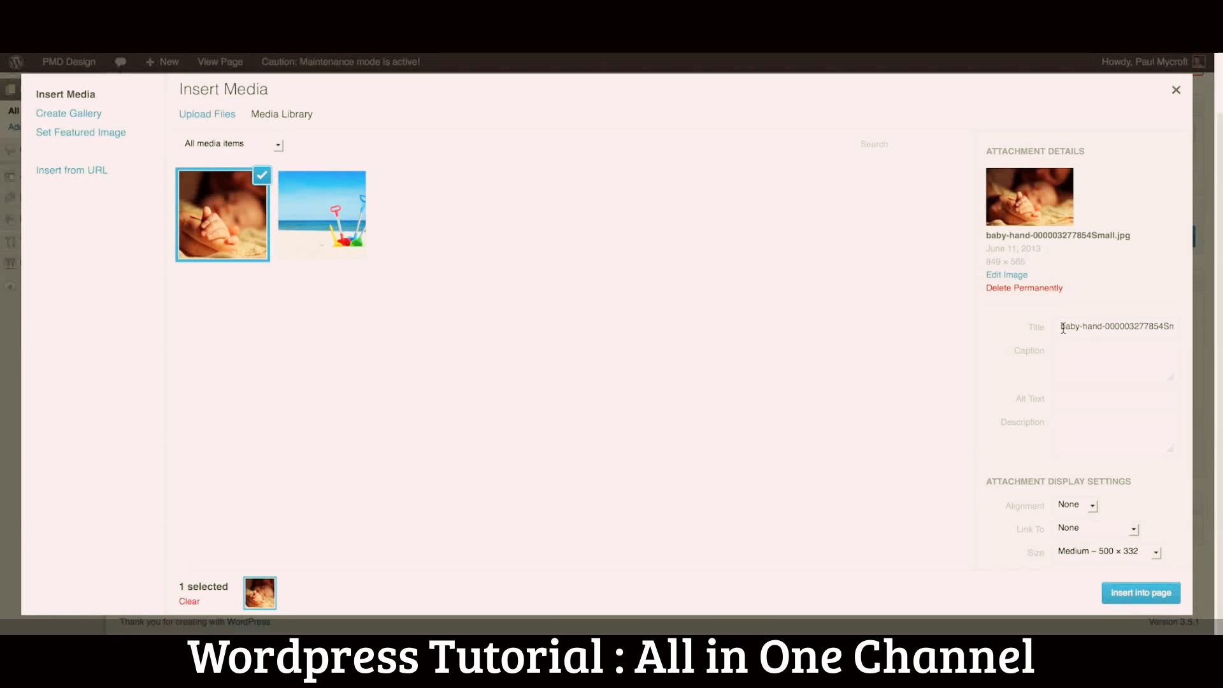
Step: Search the media library for "baby" and clear the search again
drag(1062, 327, 1182, 325)
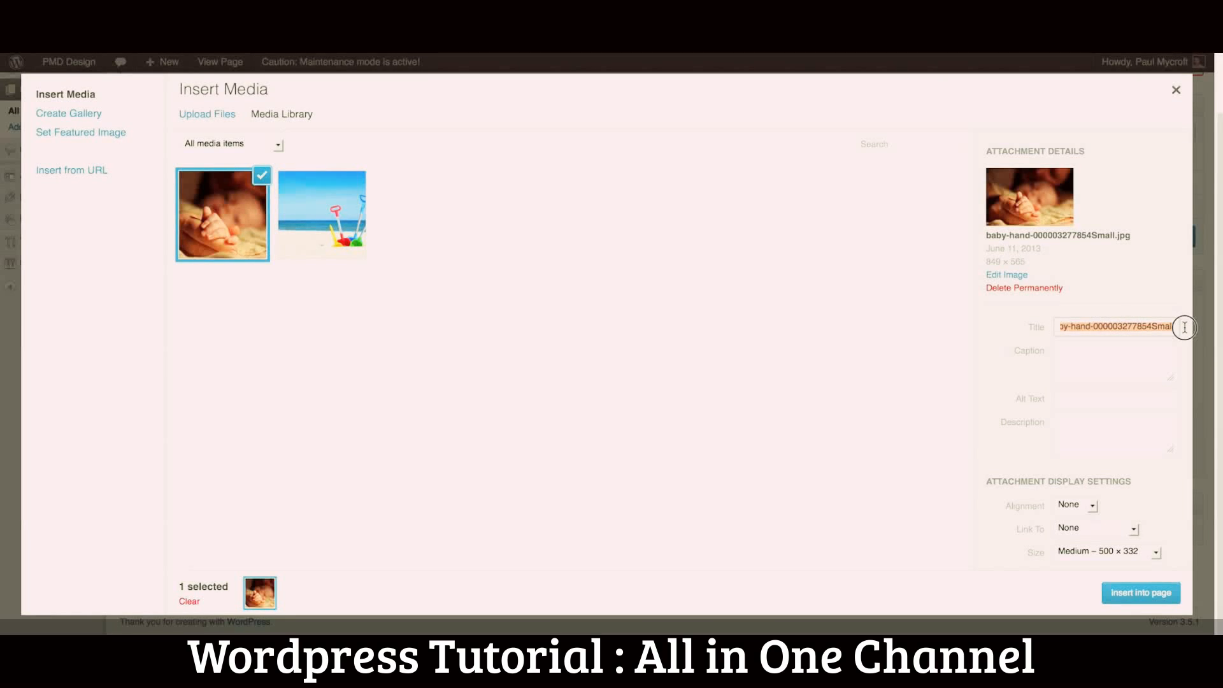
click(1103, 327)
drag(1068, 326, 1049, 326)
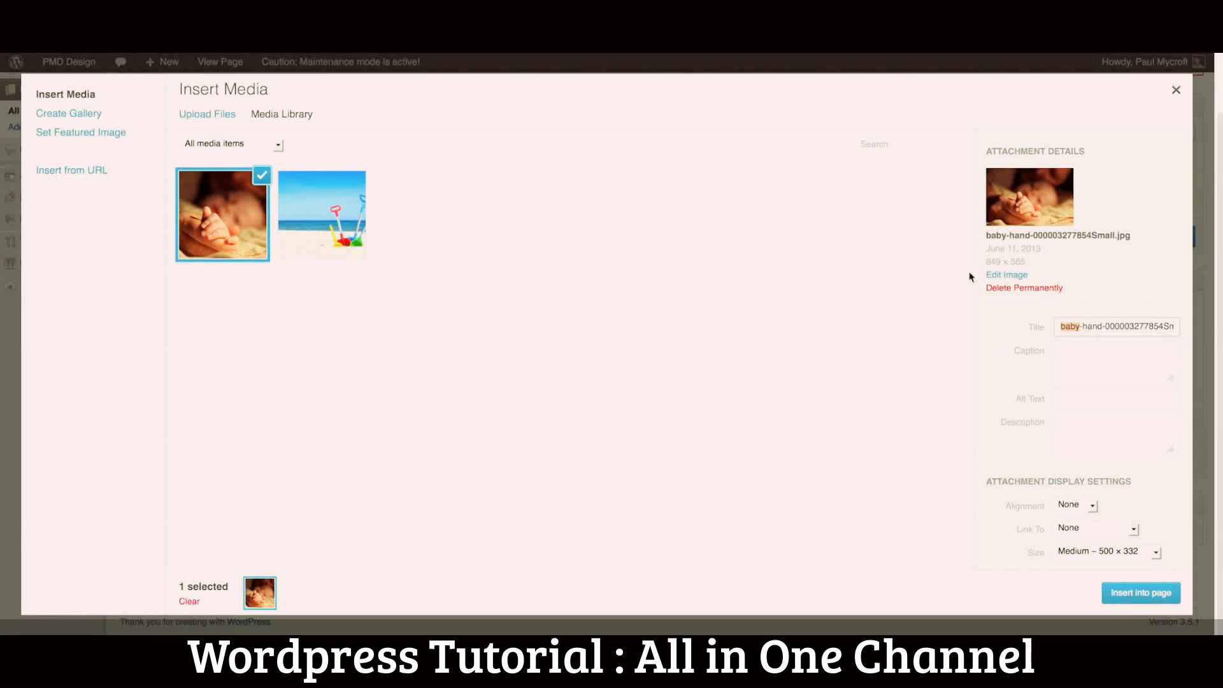
click(877, 146)
text(baby)
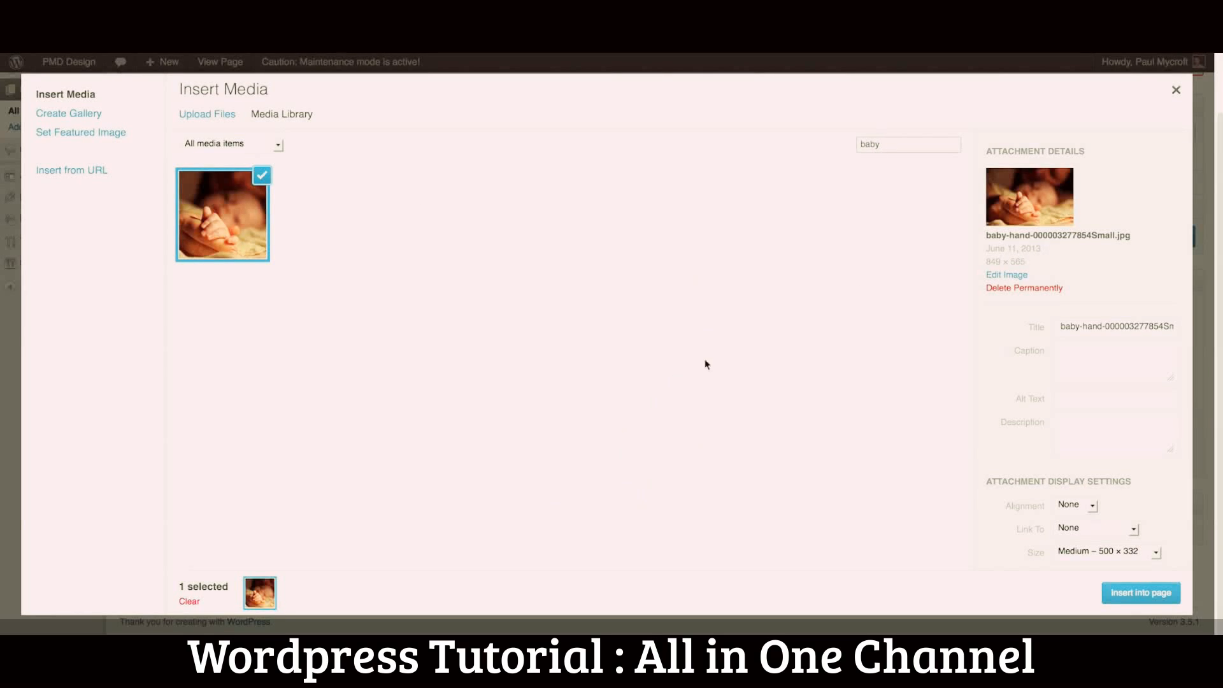
click(1079, 326)
drag(892, 145, 848, 147)
key(BackSpace)
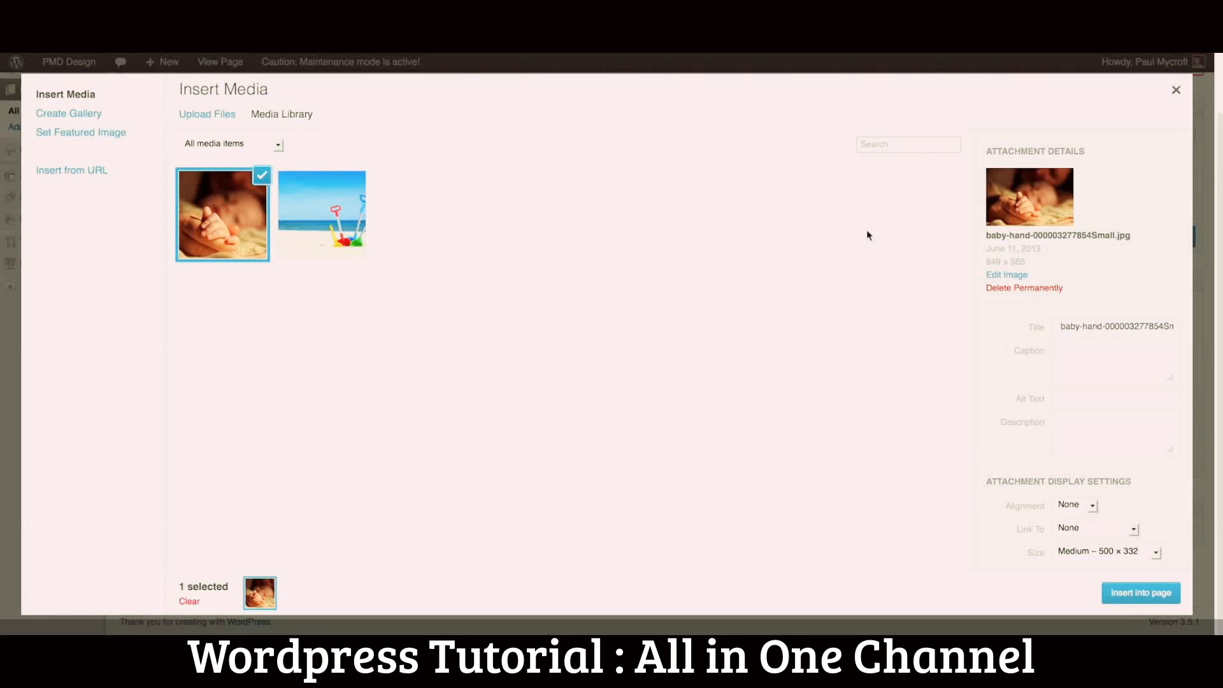
Step: Set the baby image's title to "Baby hand" and its caption to "Hey, who's this?"
drag(1060, 327, 1114, 357)
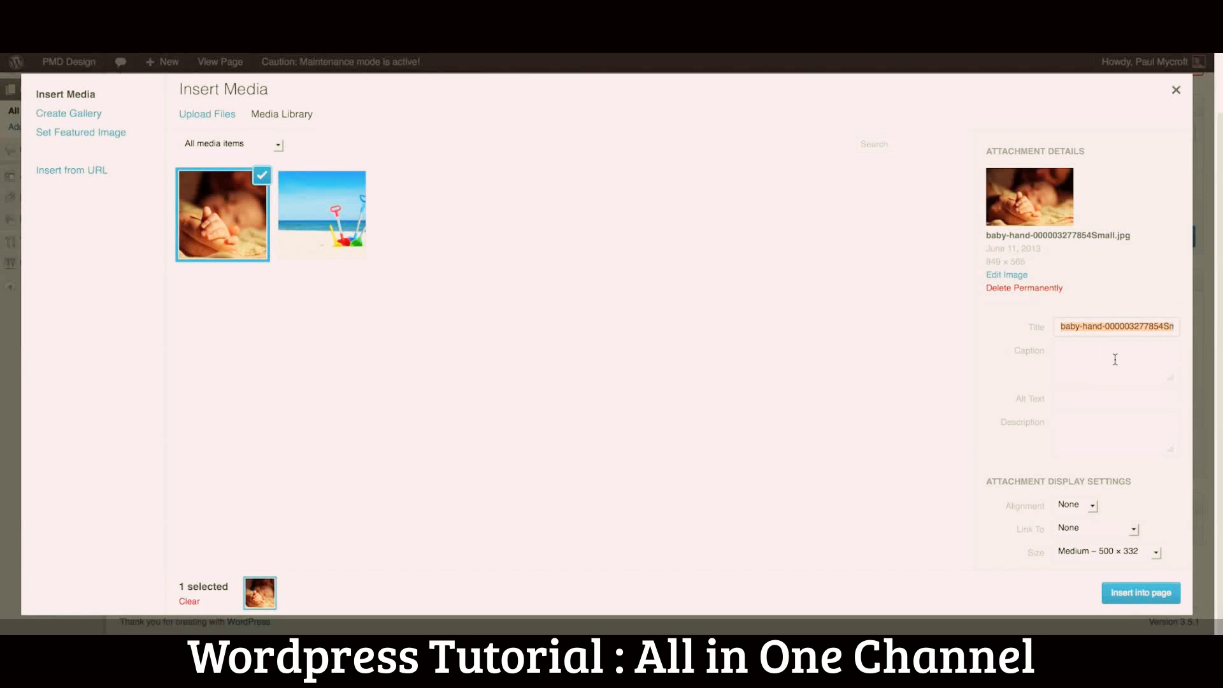
text(Baby hand)
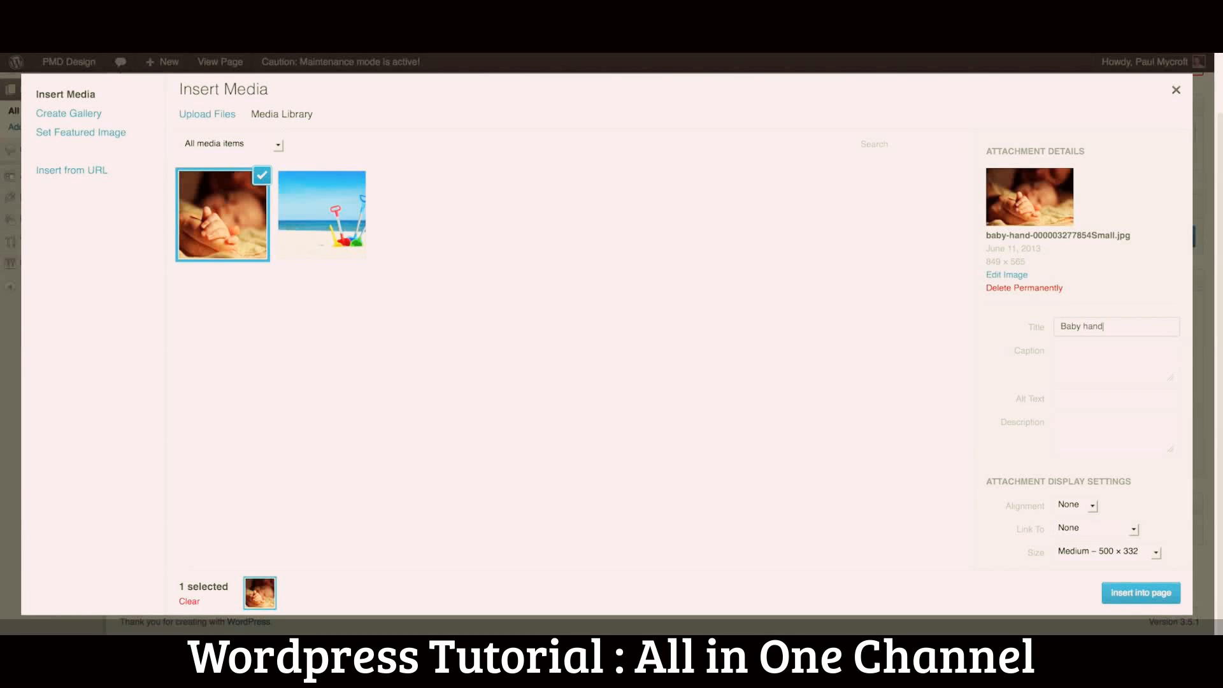
click(1072, 367)
text(Hey, who's this?)
Step: Give the baby image the alt text "Baby hand photo" and the description "Photo of new born in 2012."
click(1066, 399)
text(Baby hand photo)
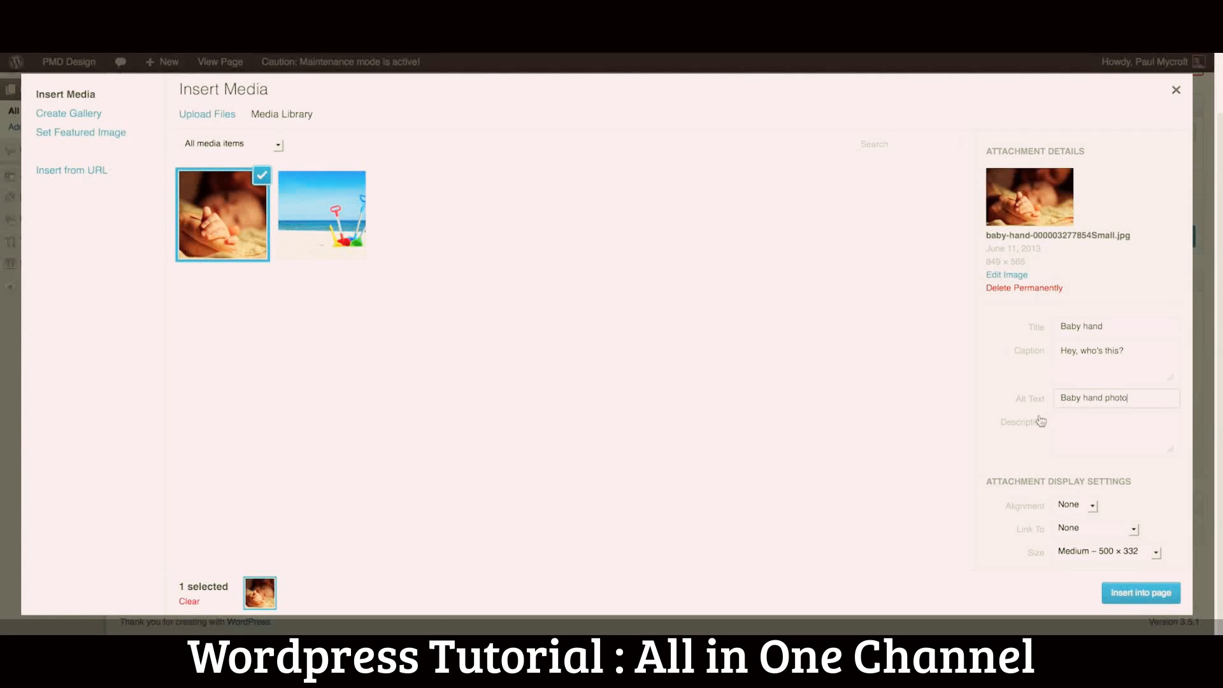
click(1069, 422)
text(Photo of new born in 2012.)
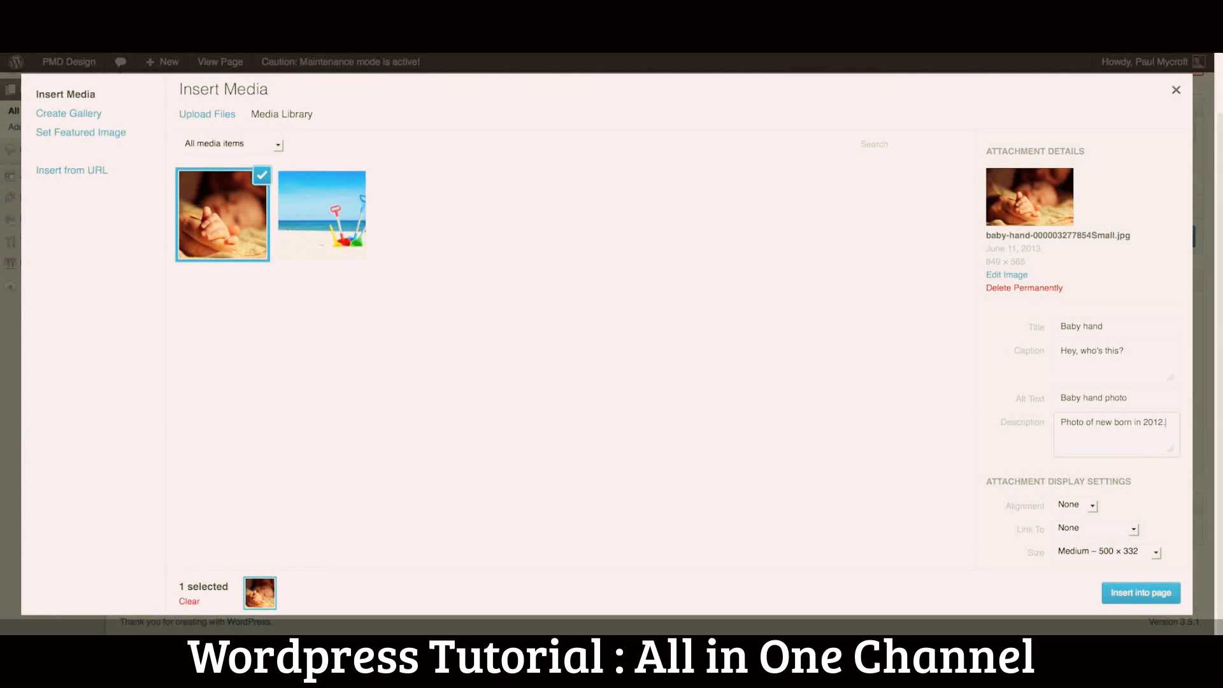
Step: Check the alignment choices for the baby image and set it to link to its Media File
click(1076, 504)
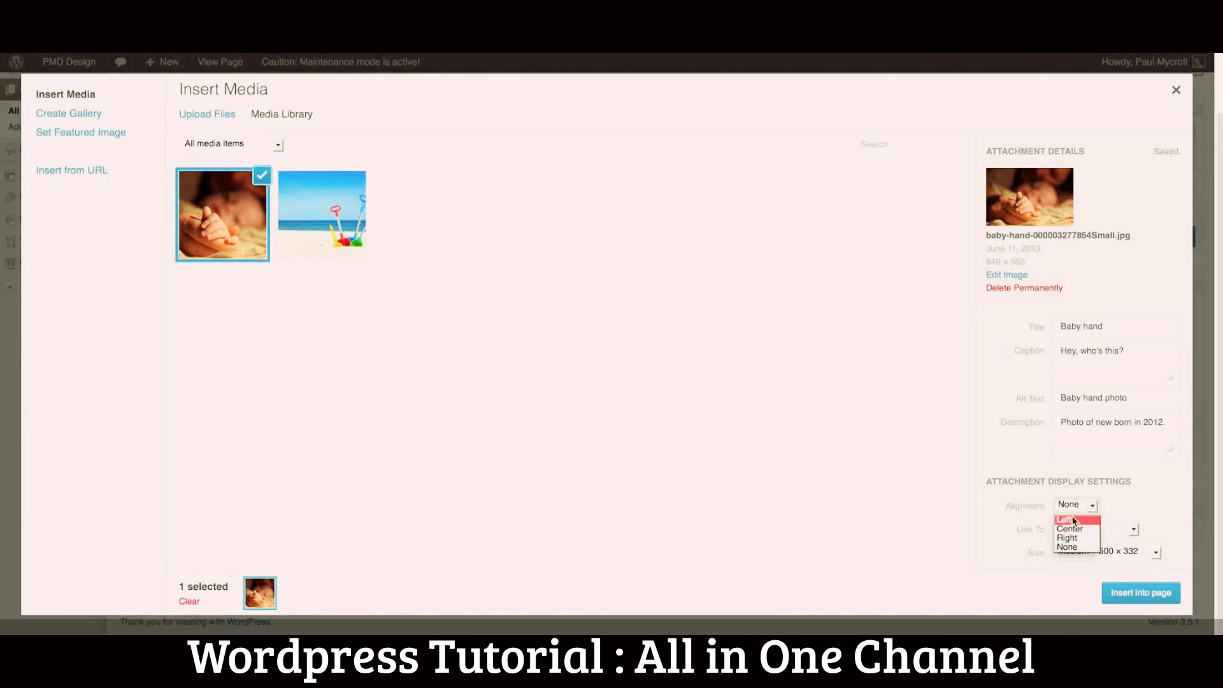
click(1025, 507)
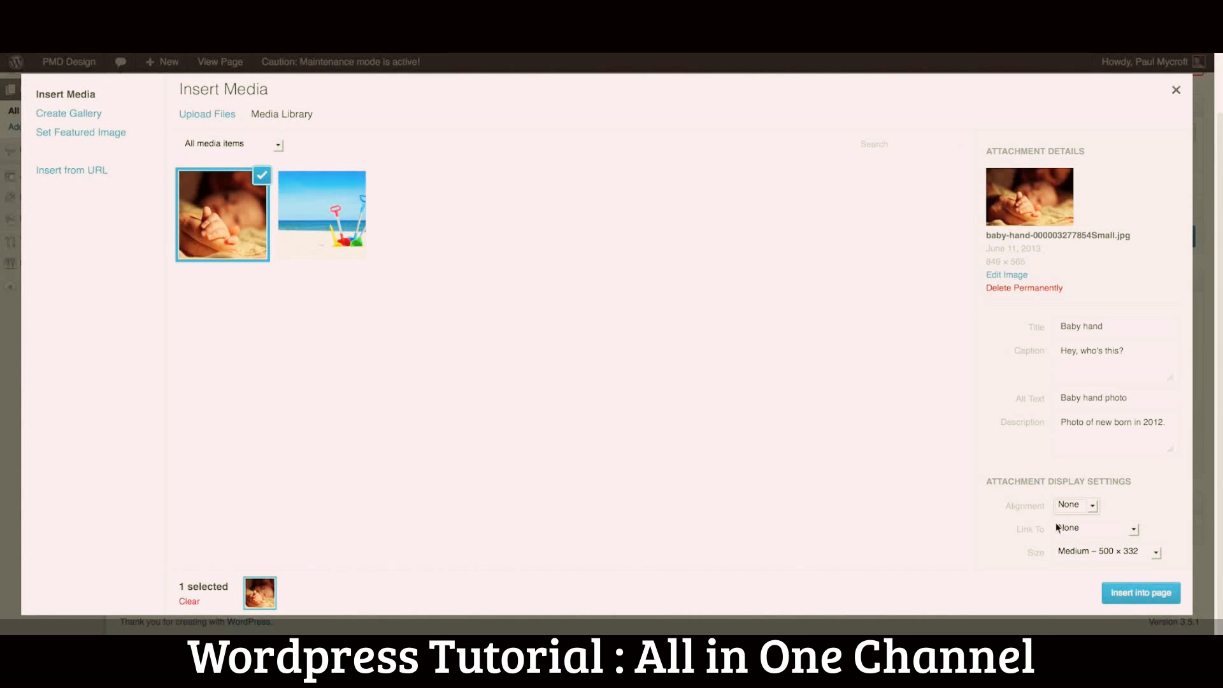
click(1072, 526)
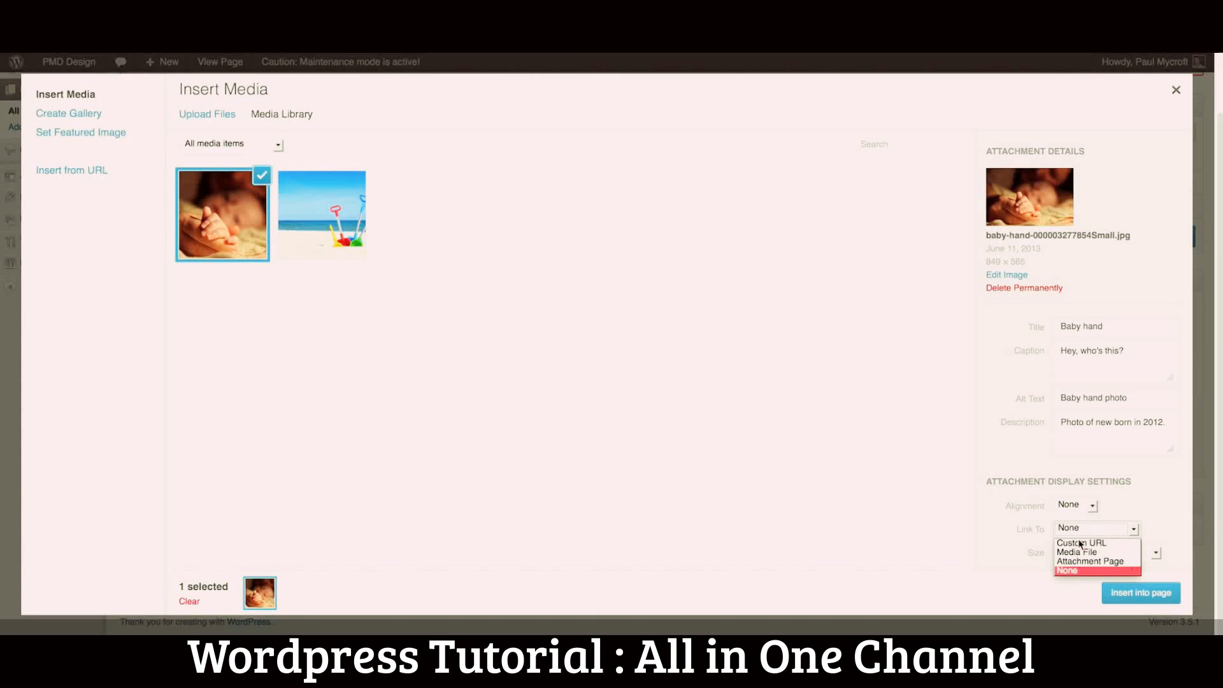
click(1080, 549)
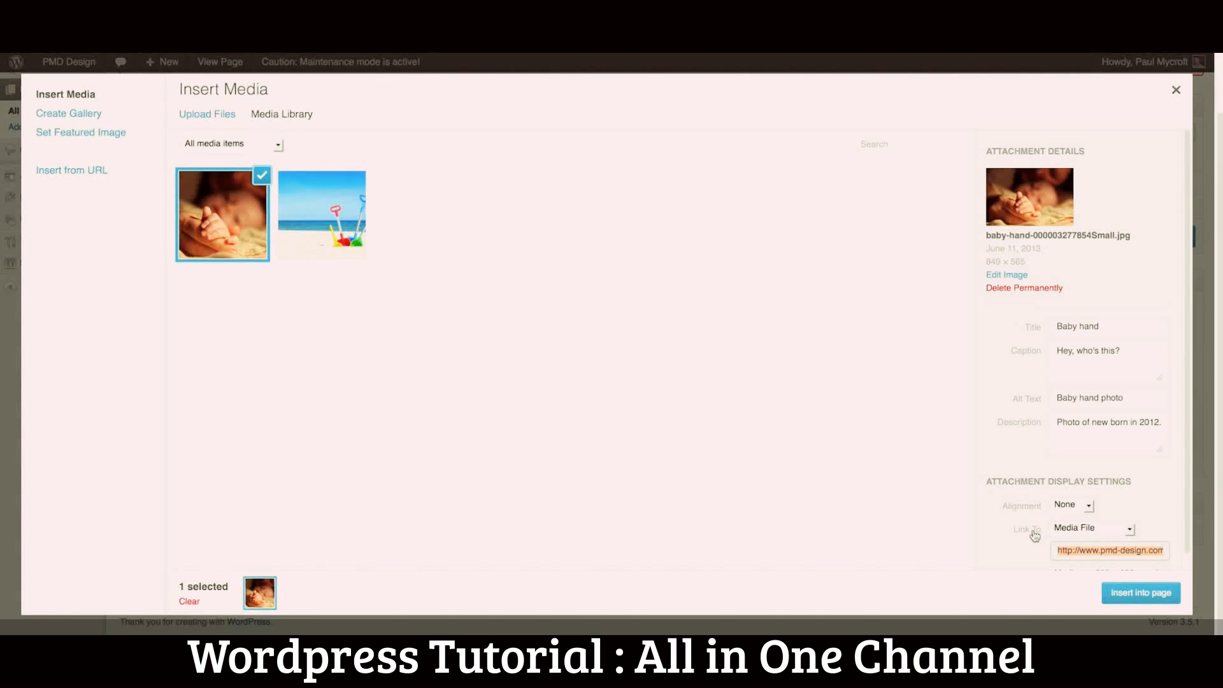
Step: Set the baby image's display size to Thumbnail – 150 × 150
scroll(1033, 529, down, 1)
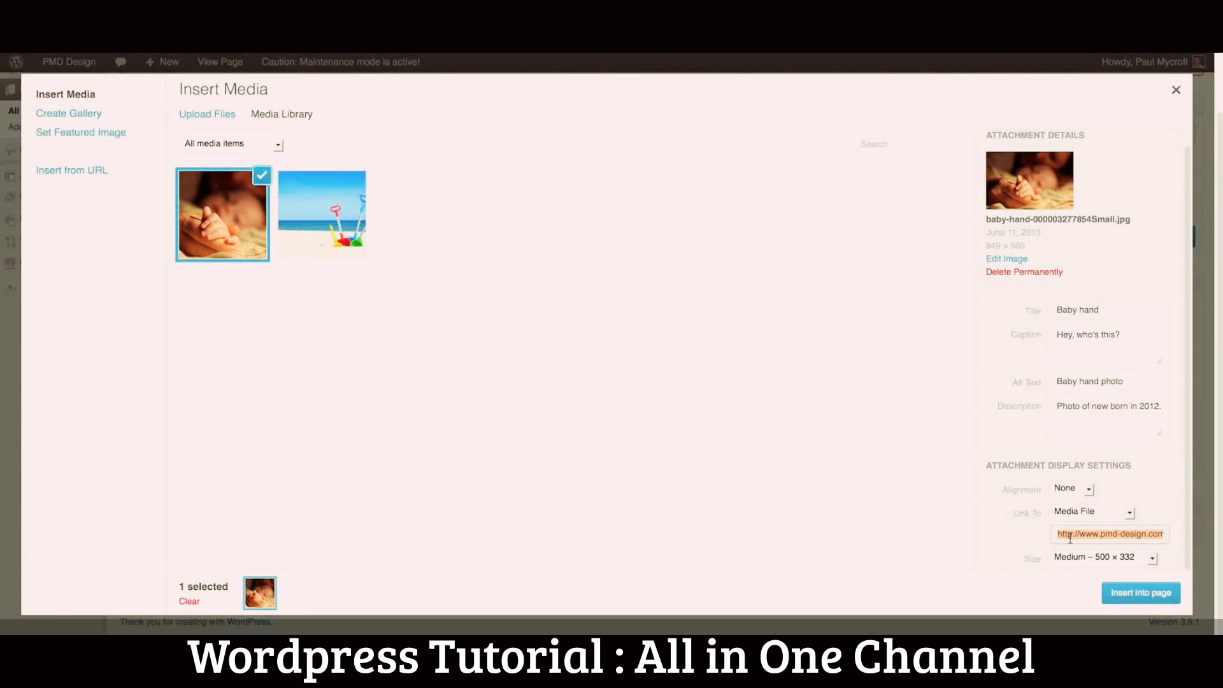
click(1114, 559)
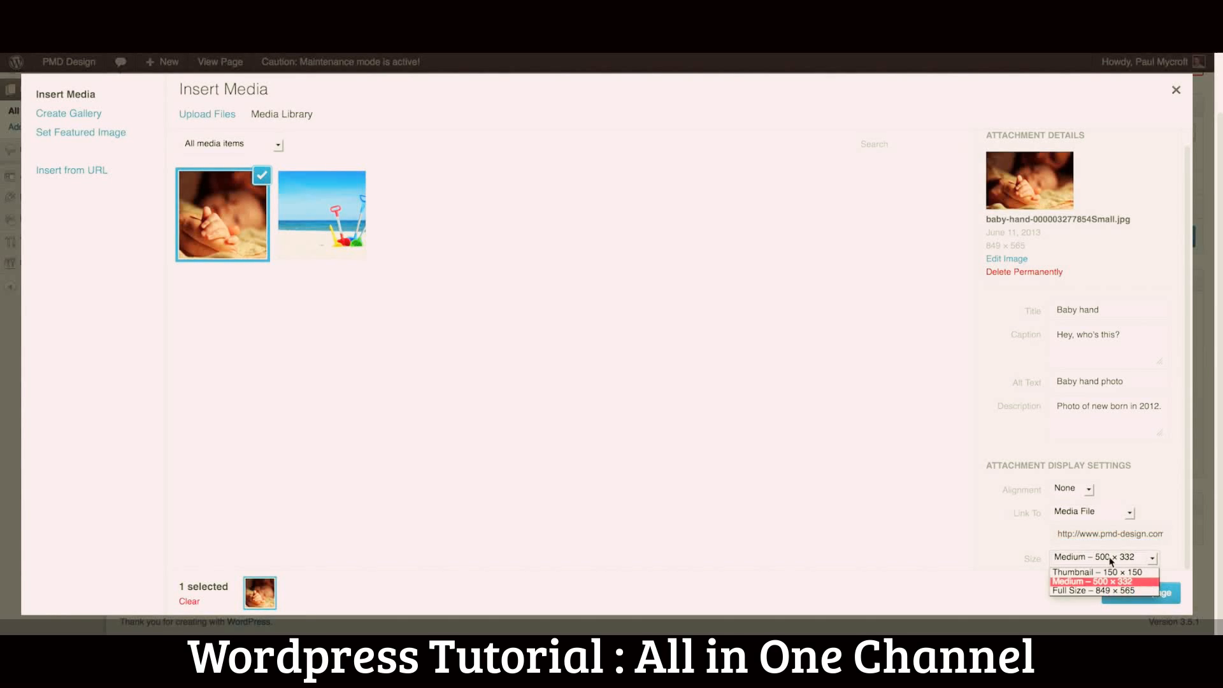
click(1104, 573)
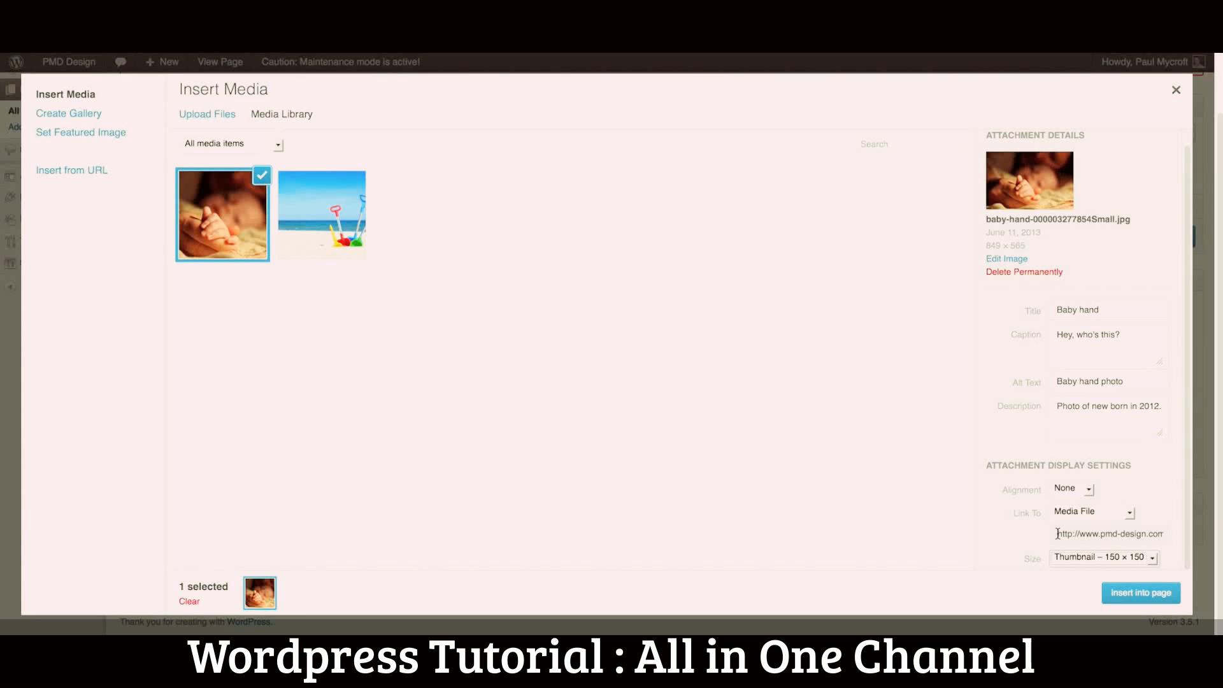
Step: Try Attachment Page and Custom URL as link targets for the baby image
click(1064, 514)
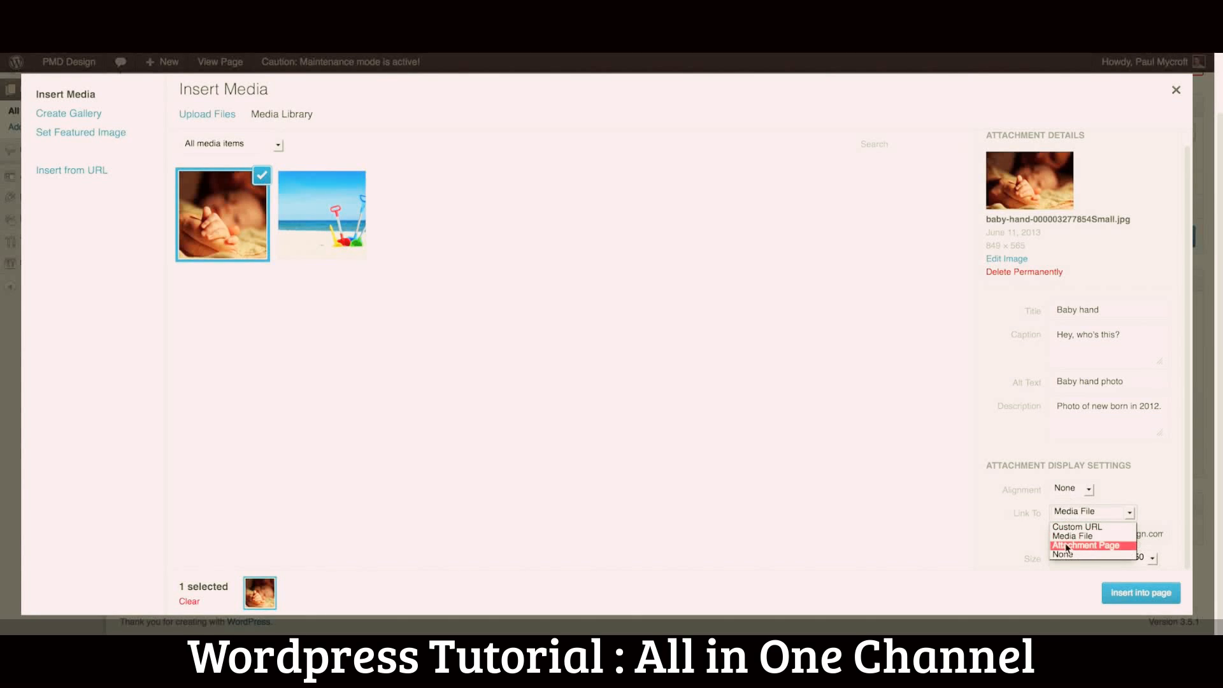
click(1065, 545)
click(1073, 535)
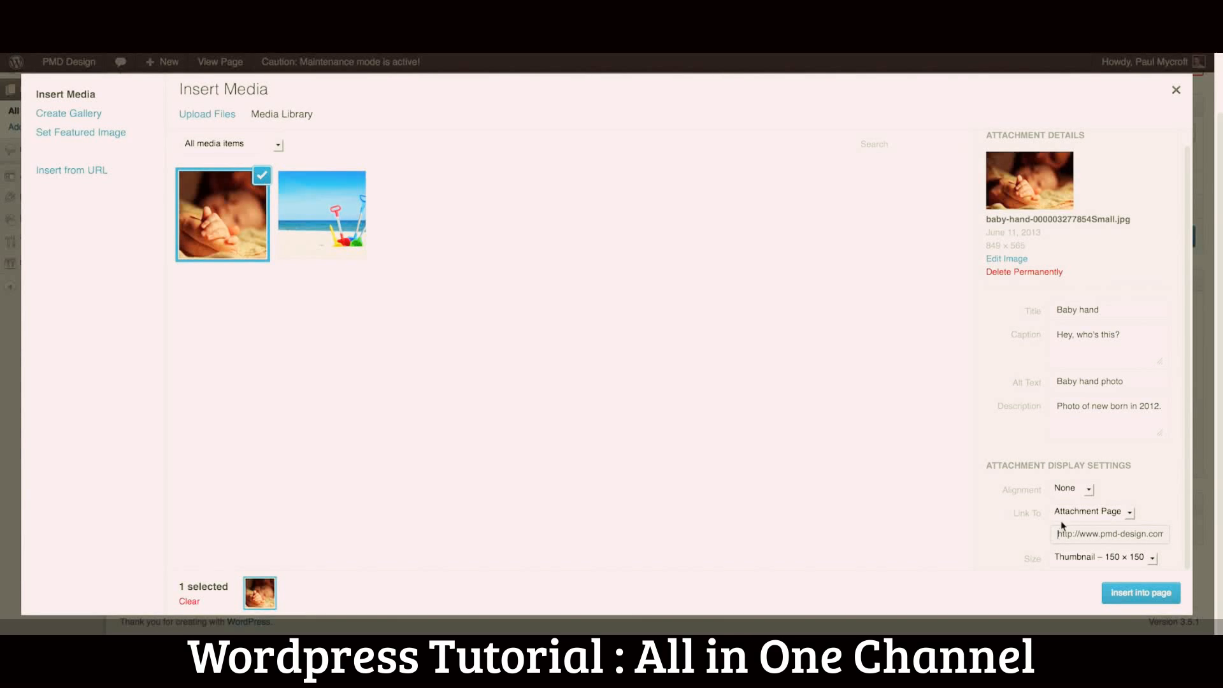
click(1064, 513)
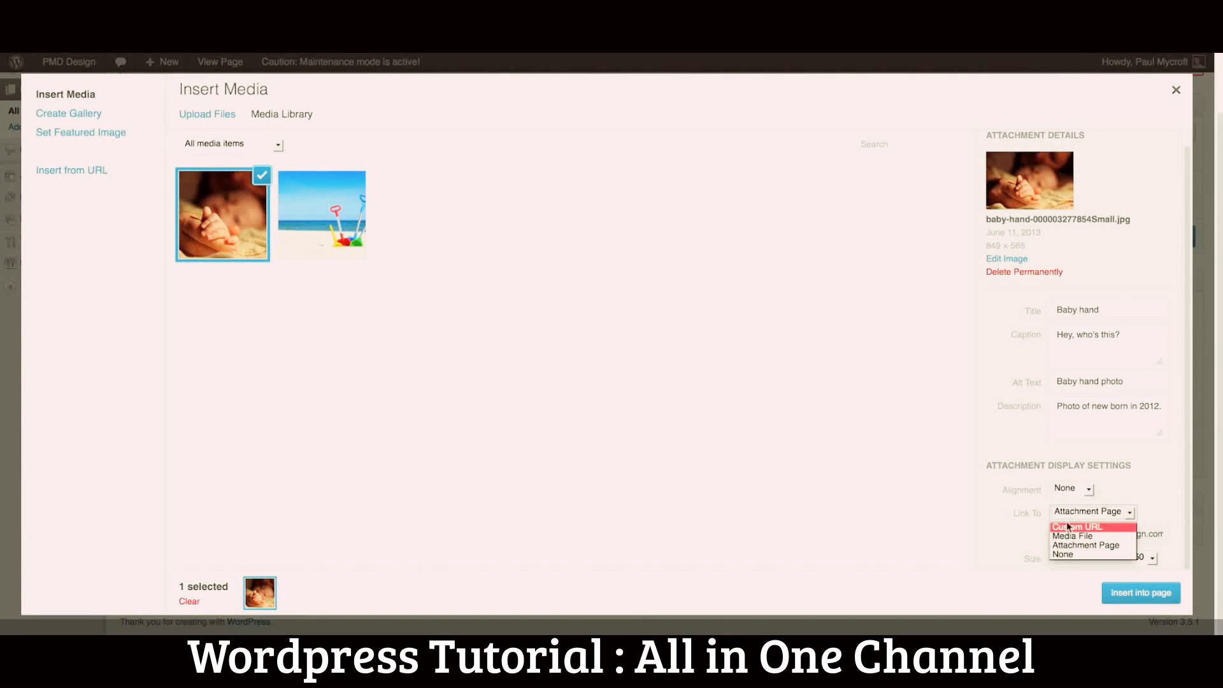
click(1089, 527)
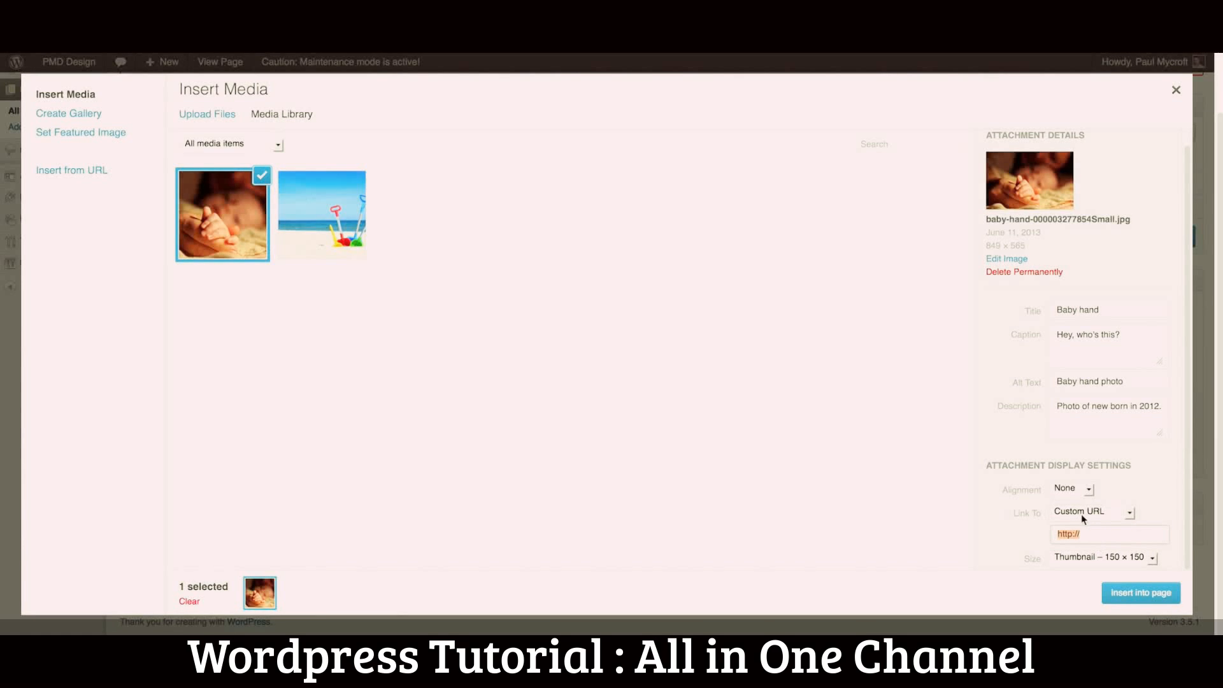
Step: Set the baby image's link to None and its size to Medium – 500 × 332, and insert it into the page
click(1081, 513)
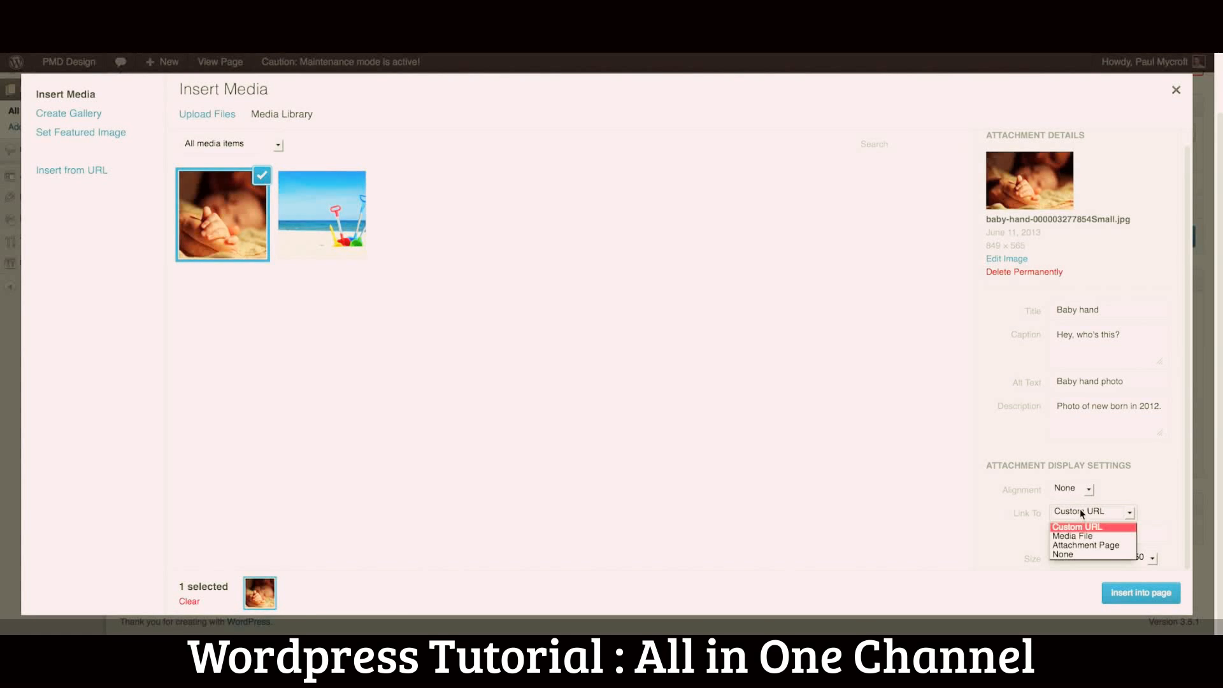
click(1071, 554)
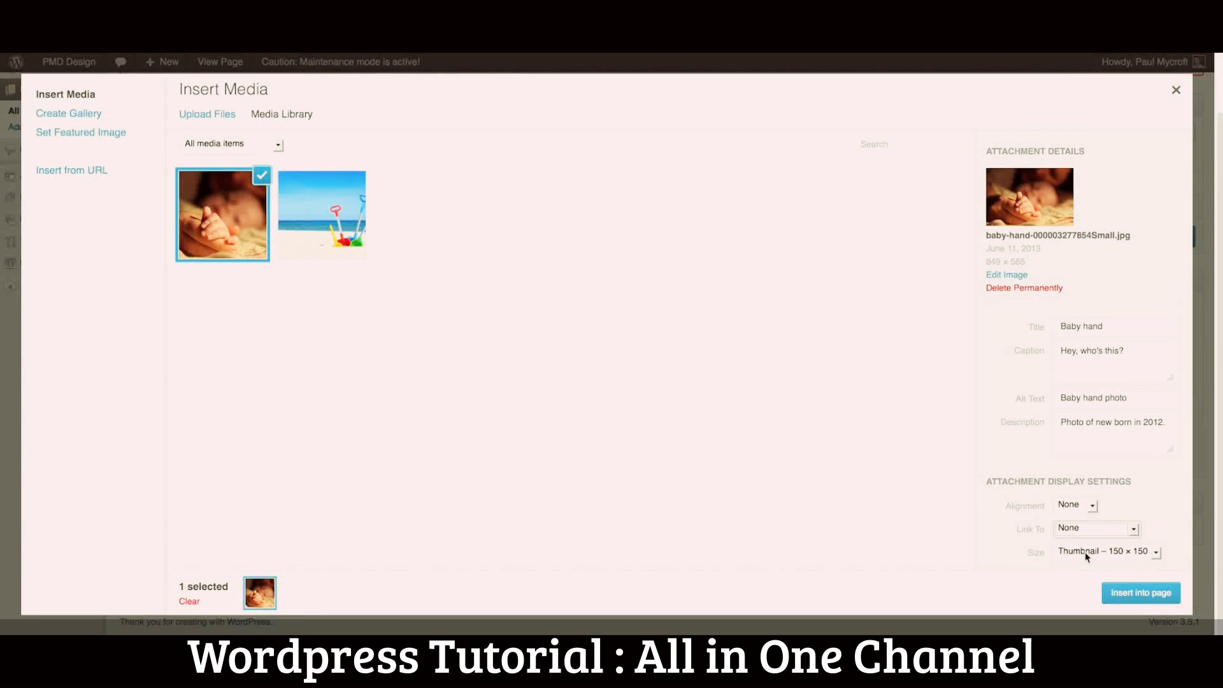
click(1084, 551)
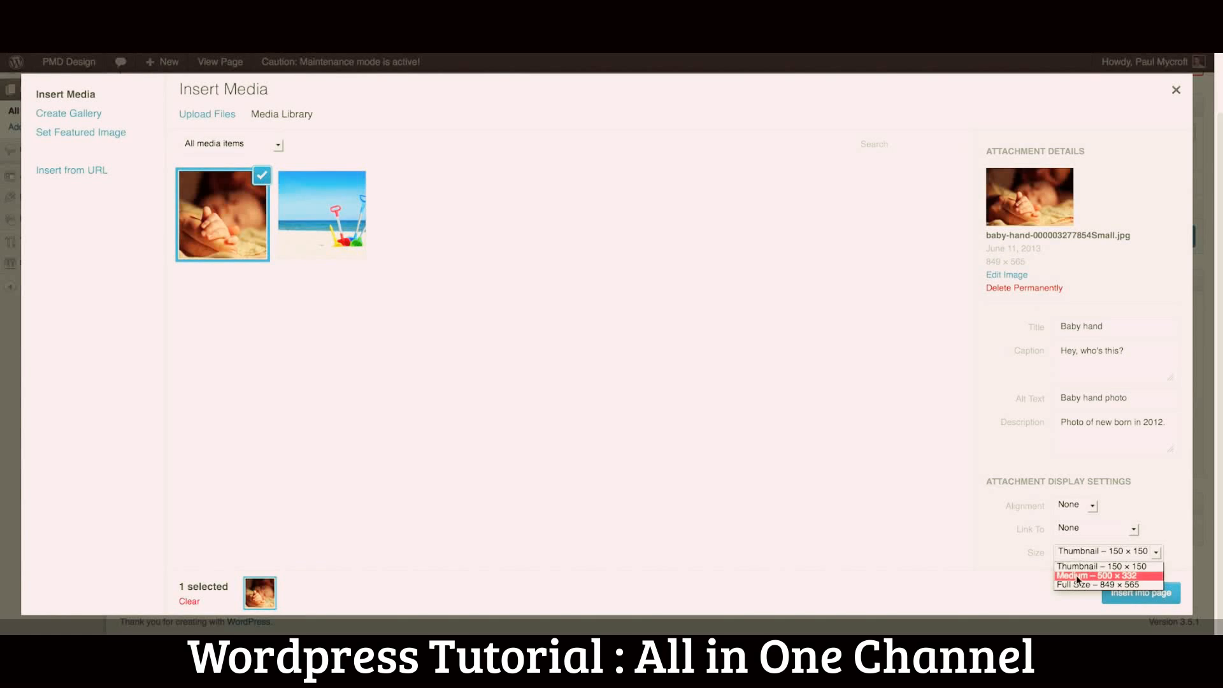
click(1077, 576)
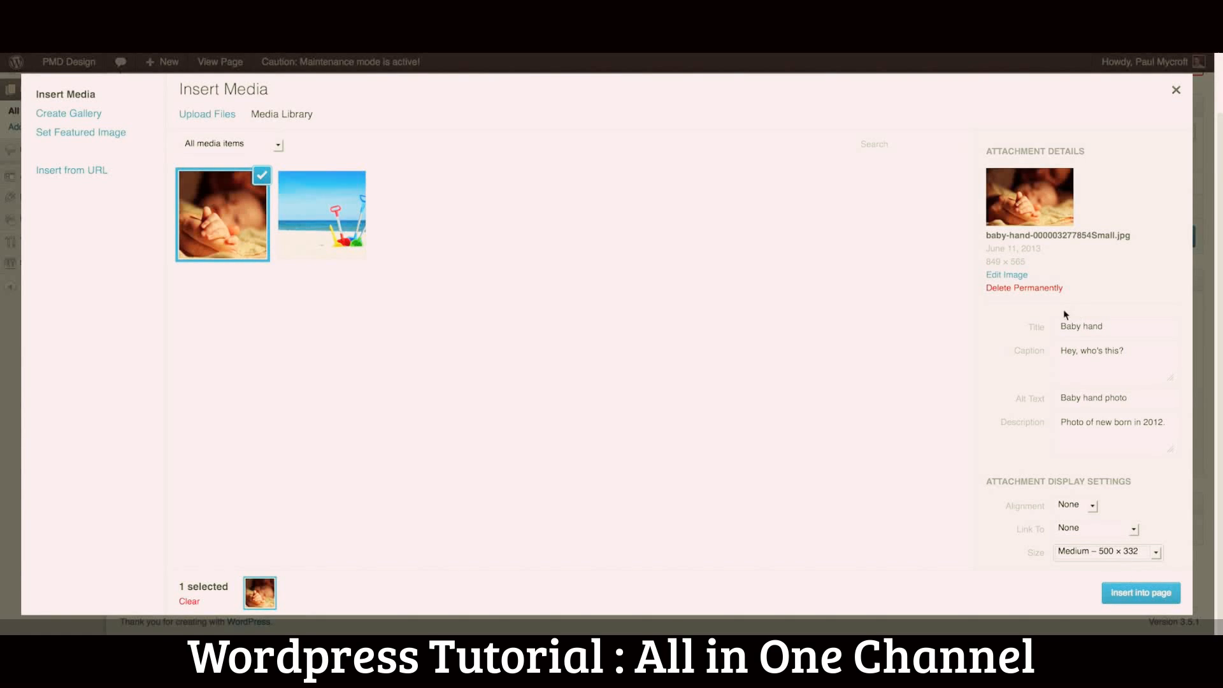
click(1137, 592)
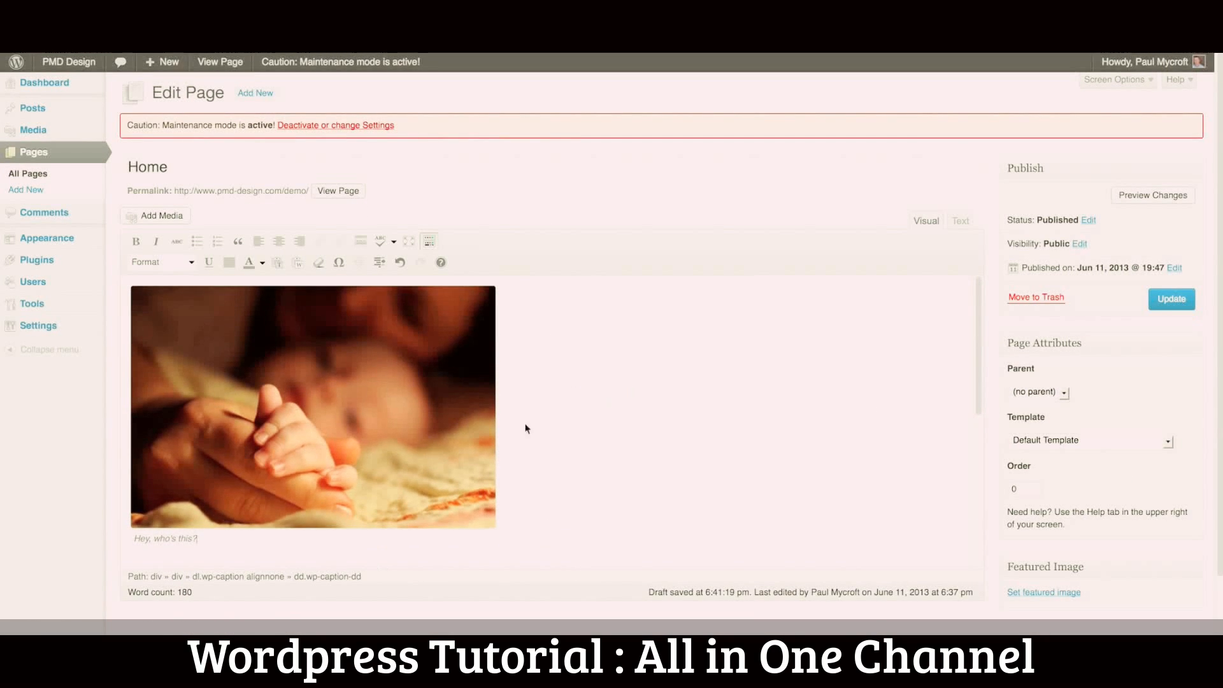
Step: Edit the inserted baby image in the page content and give it the title "Baby hand"
click(261, 341)
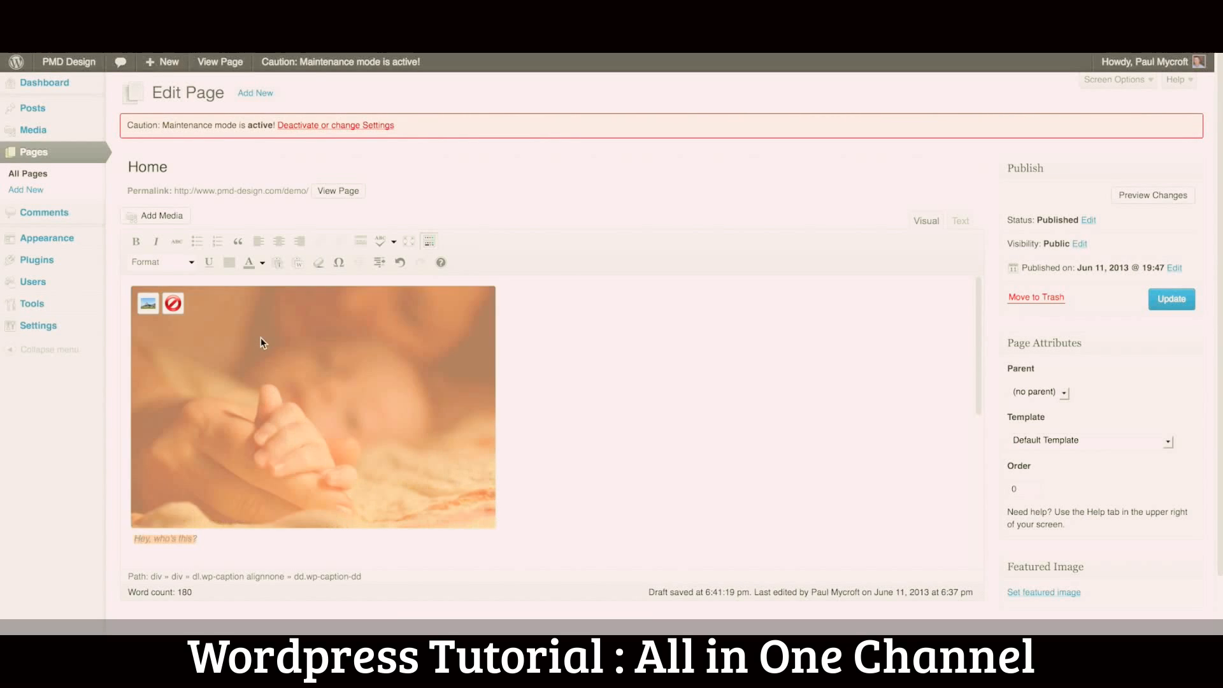
click(143, 304)
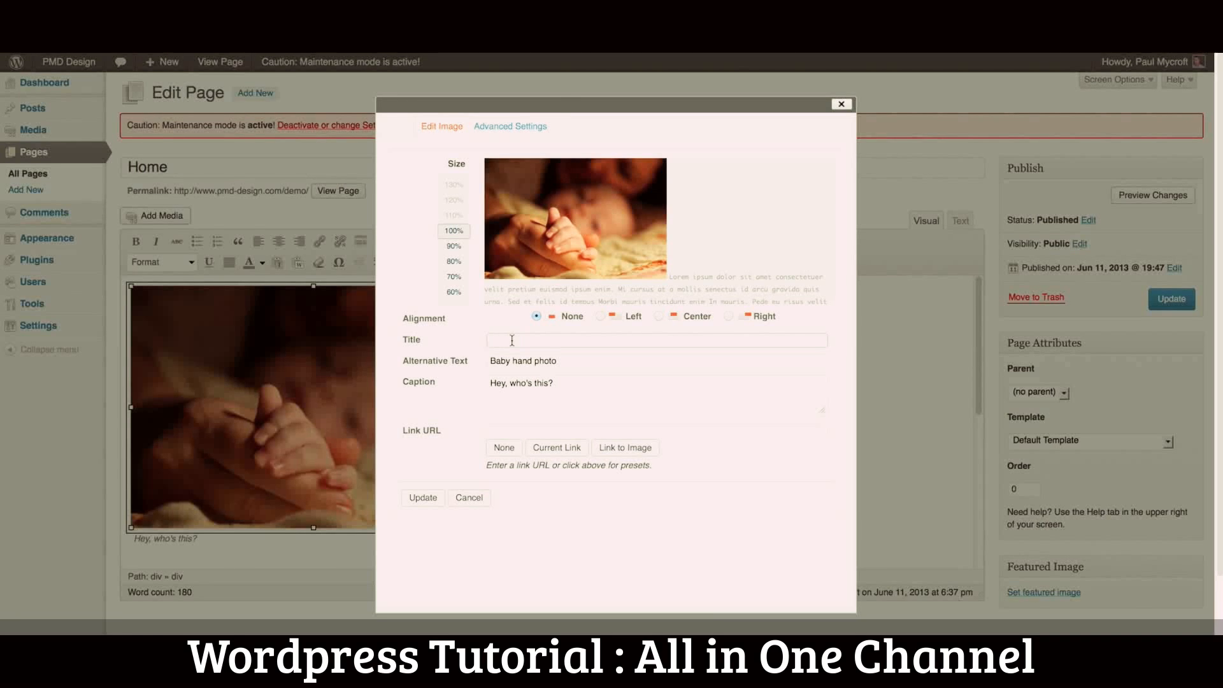
text(Baby hand)
click(423, 498)
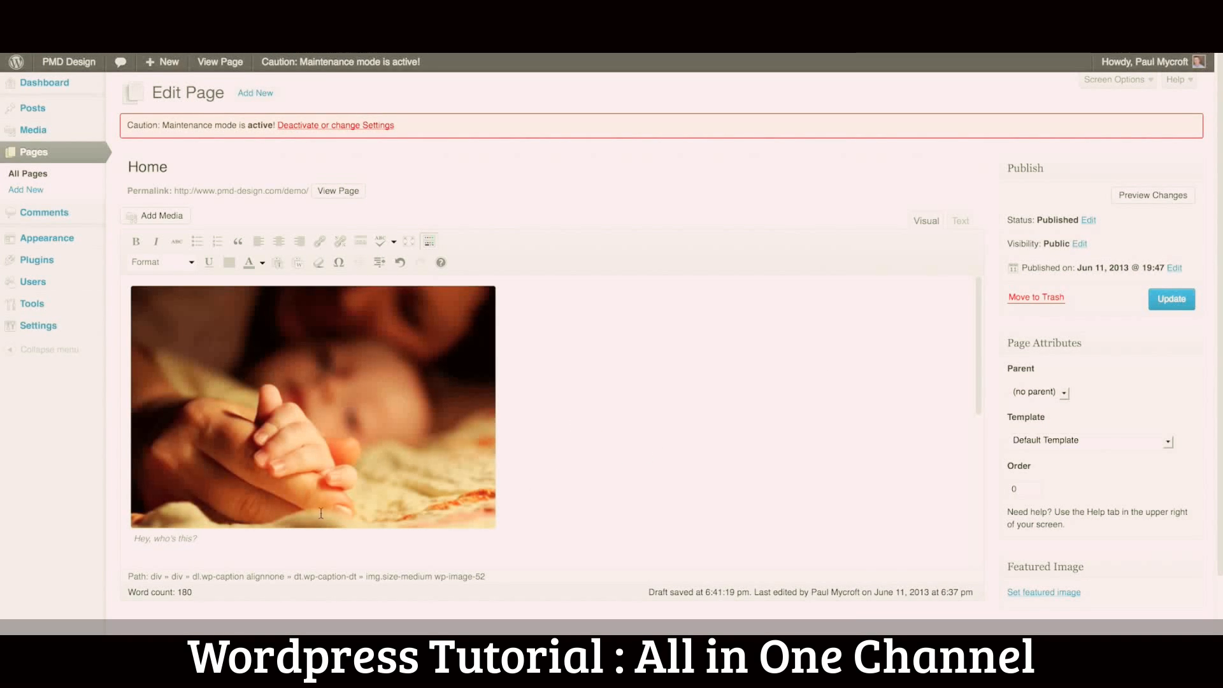
Step: Update the Home page and check the baby image and its caption on the live site
click(1170, 298)
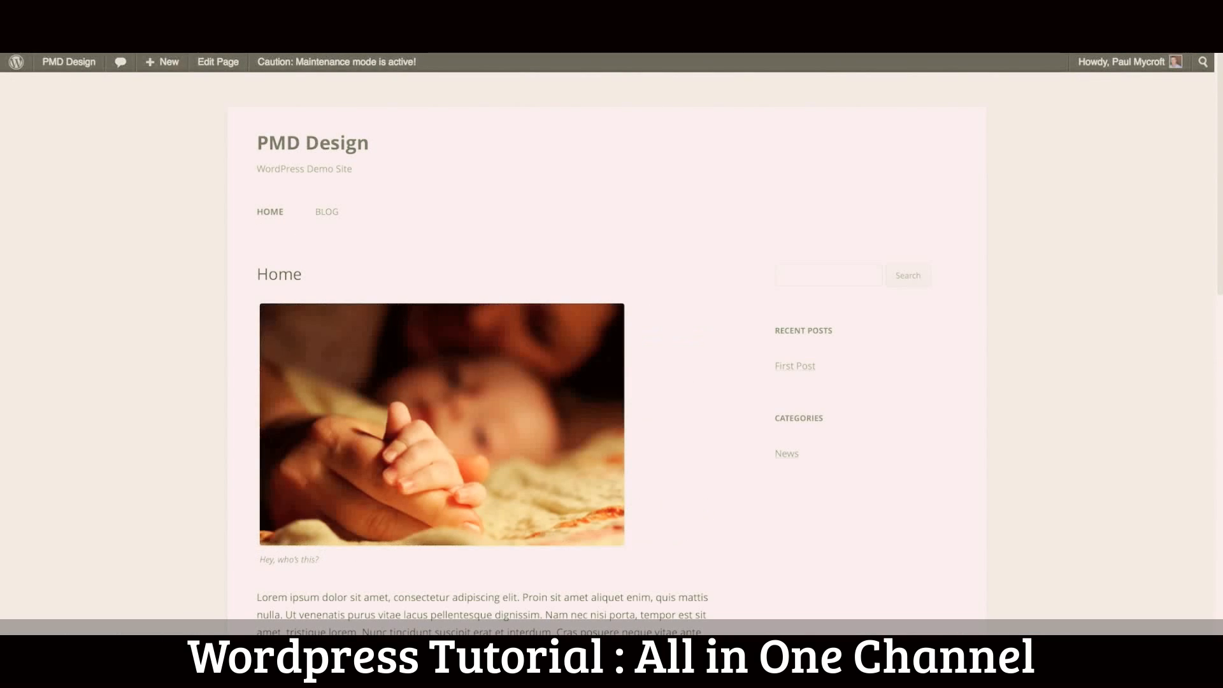
scroll(684, 409, down, 3)
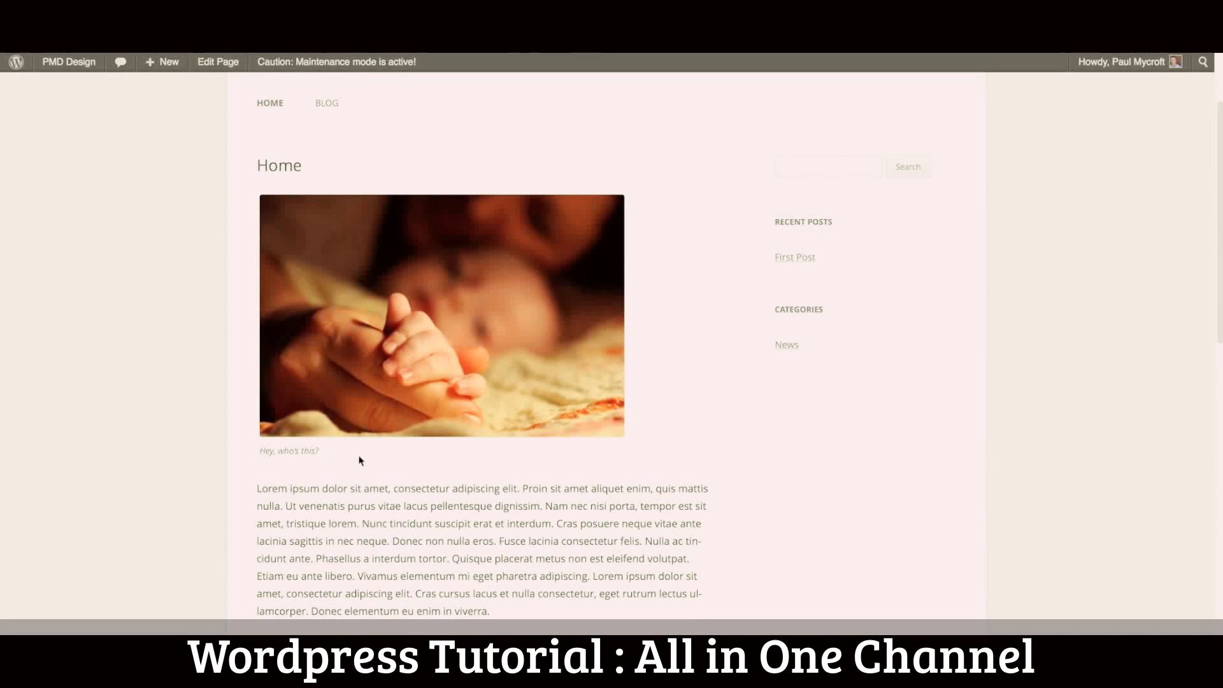
scroll(359, 459, up, 3)
mouse_move(469, 391)
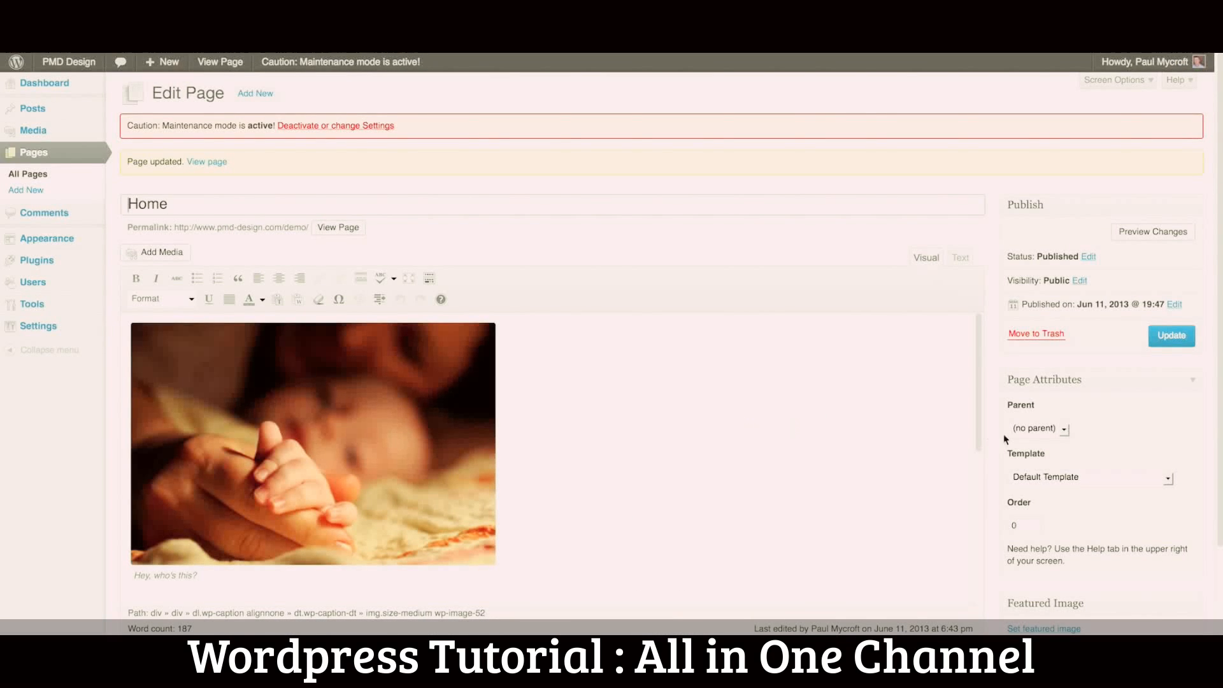
Step: Edit the baby image on the Home page and set its alignment to Left
scroll(574, 382, down, 3)
click(259, 318)
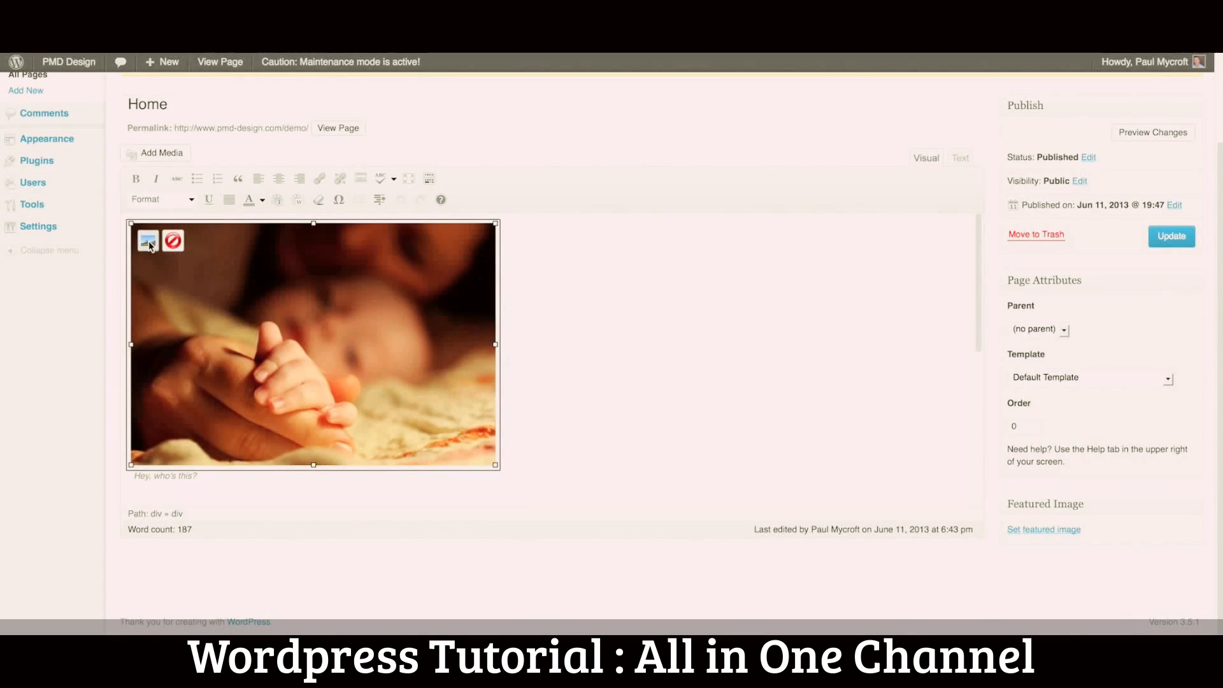
click(151, 246)
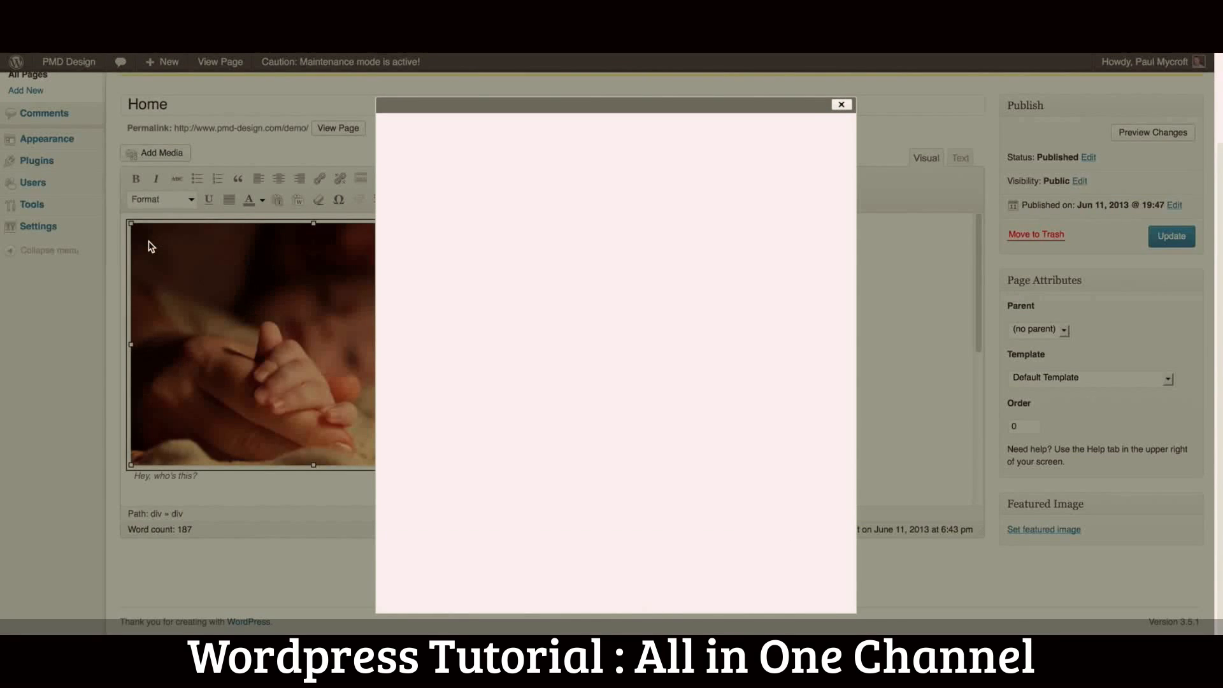
click(601, 316)
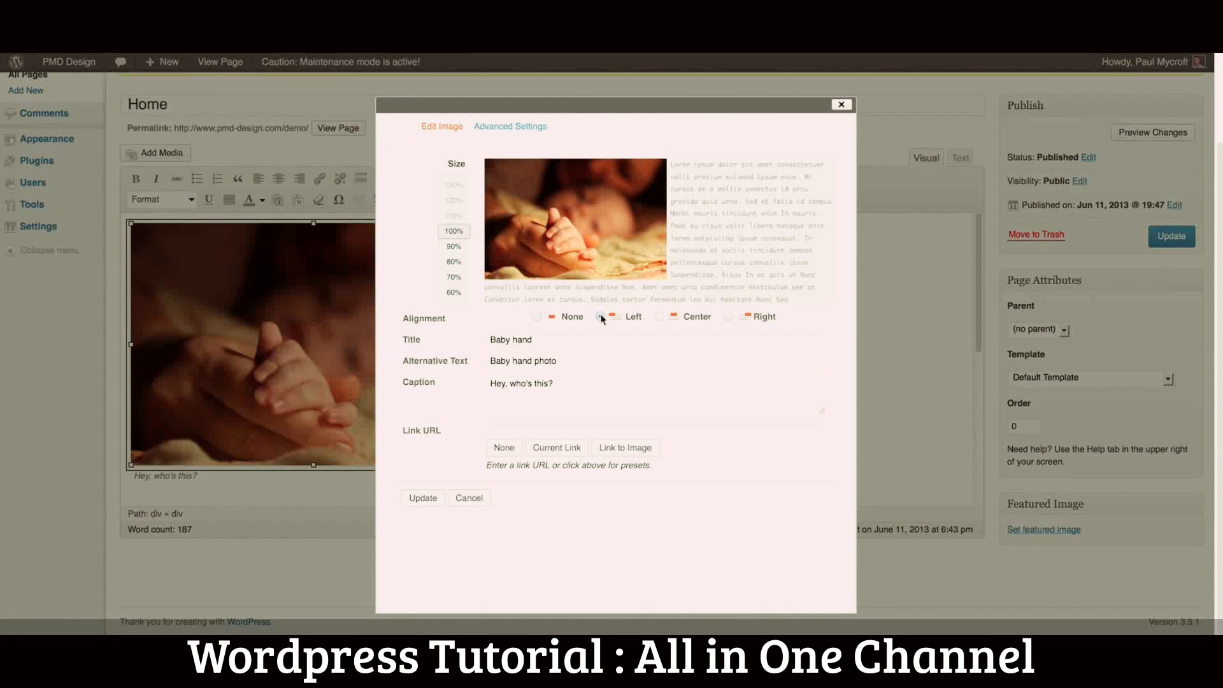
click(407, 498)
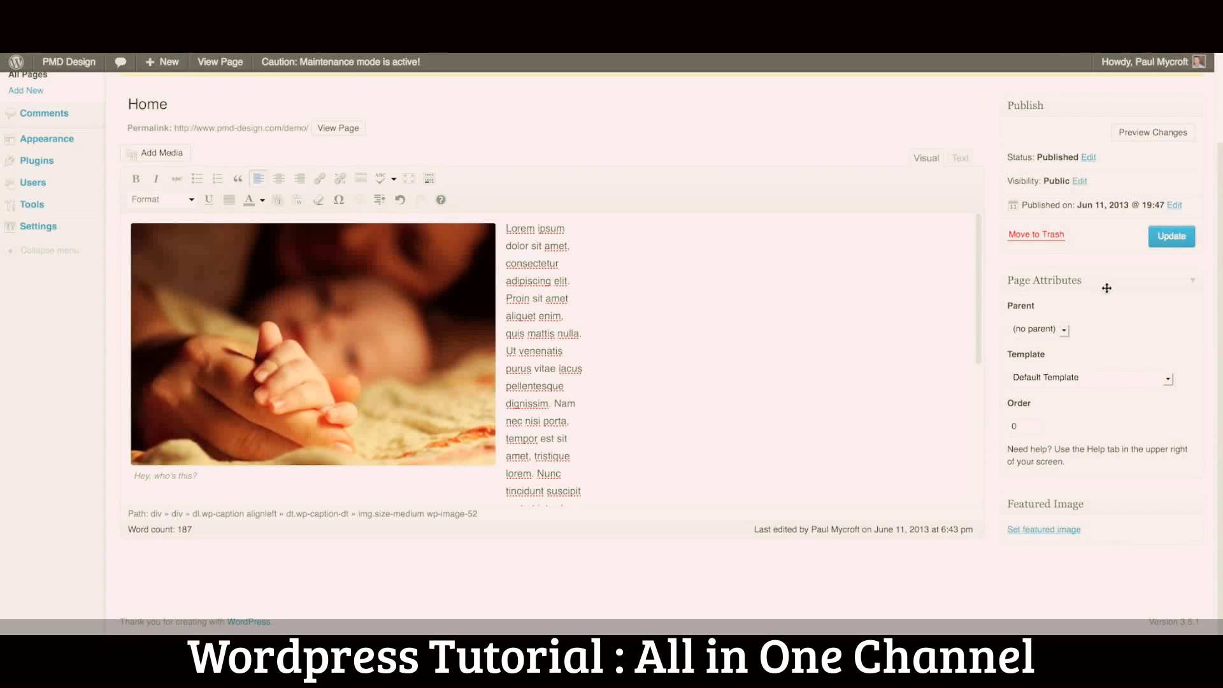
Step: Update the page and reload the live Home page to check how the text wraps around the image
click(1160, 245)
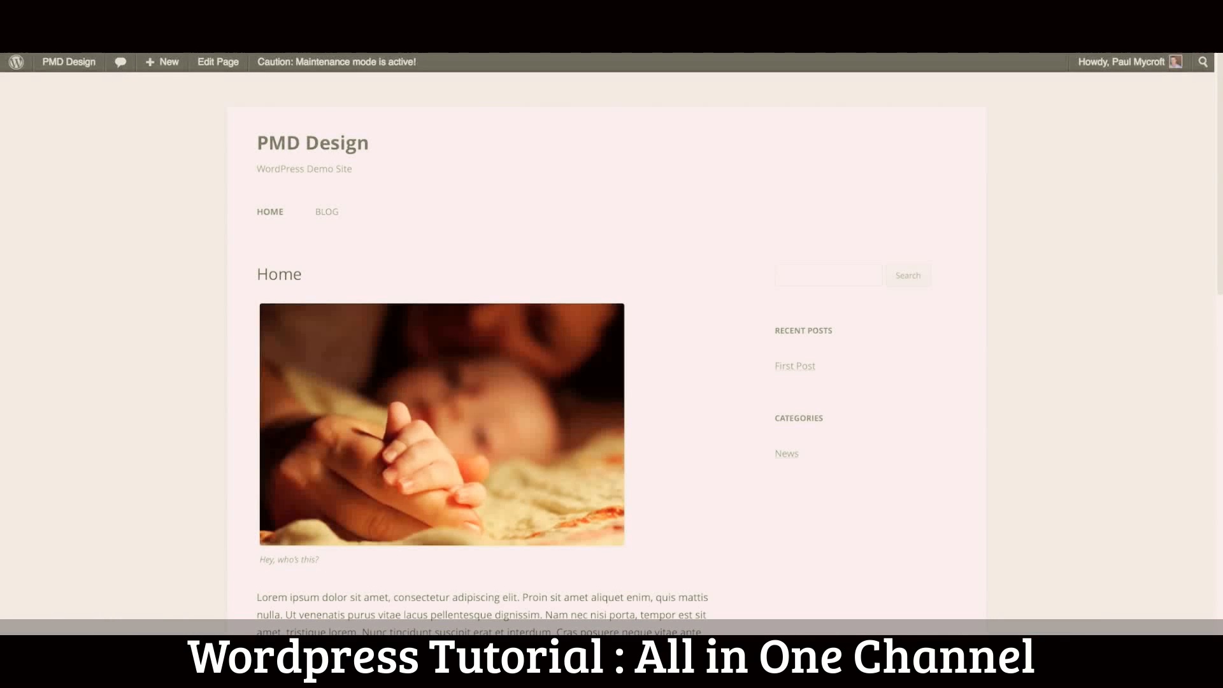
key(super+r)
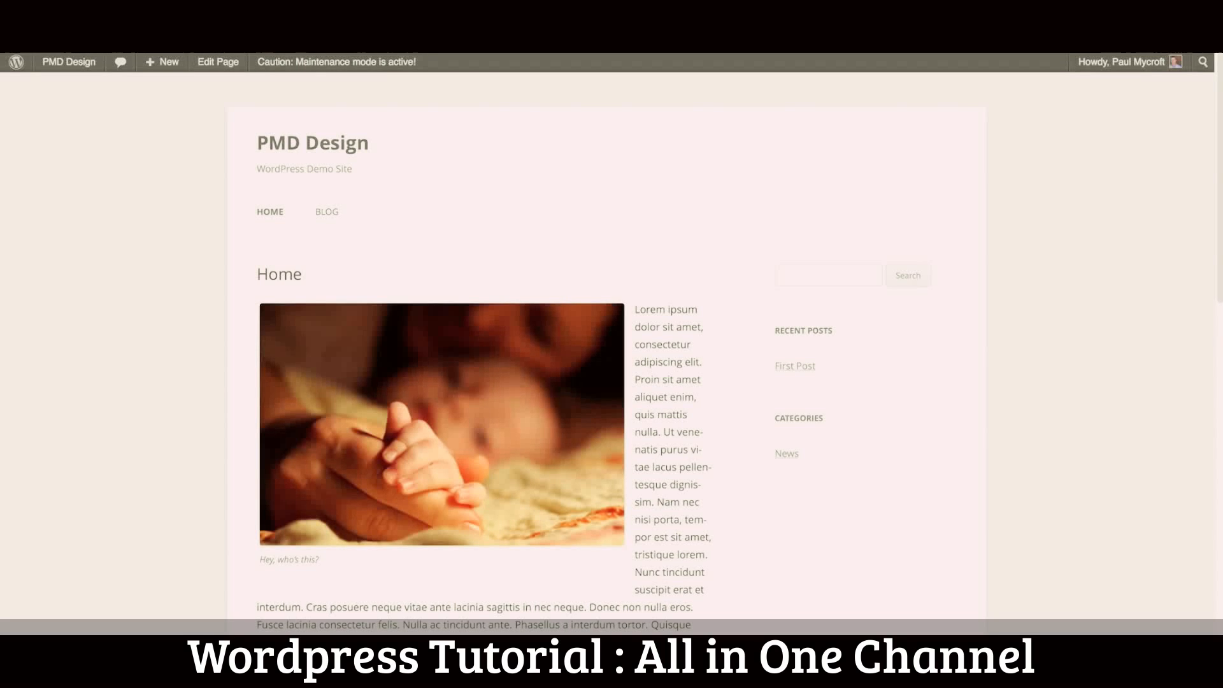
key(ctrl+shift+Tab)
Step: Set the baby image's alignment to Right and its size to 80%, and update the page
click(404, 403)
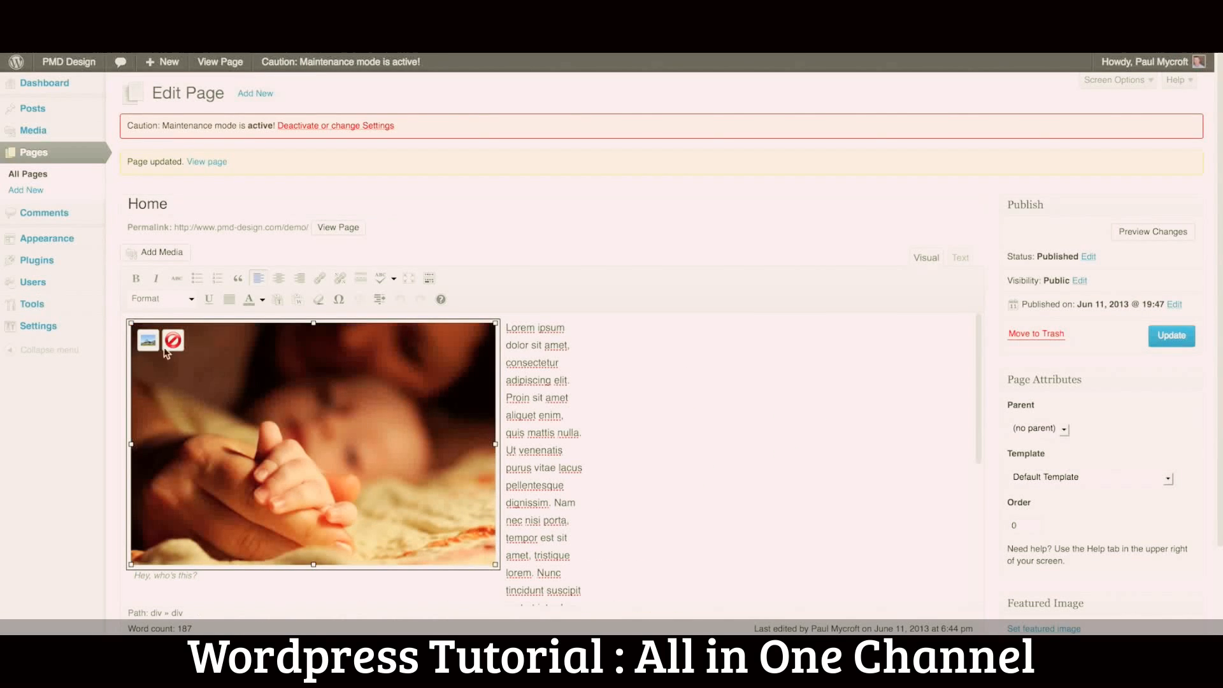
click(147, 341)
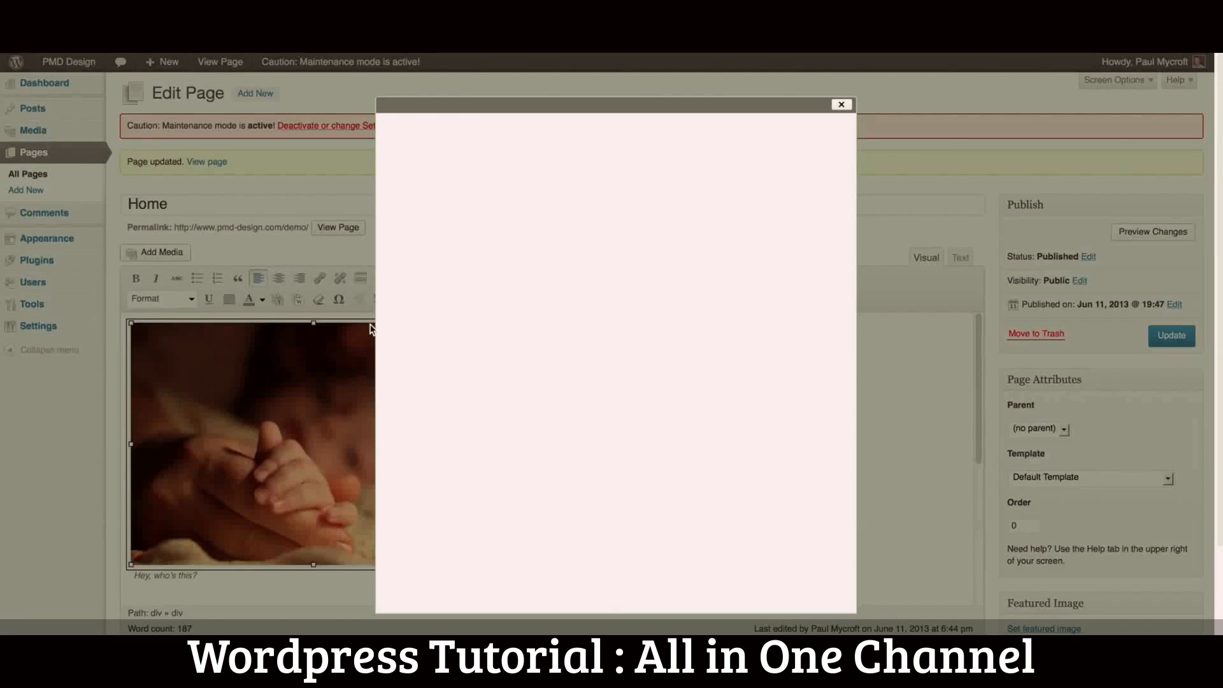
click(728, 316)
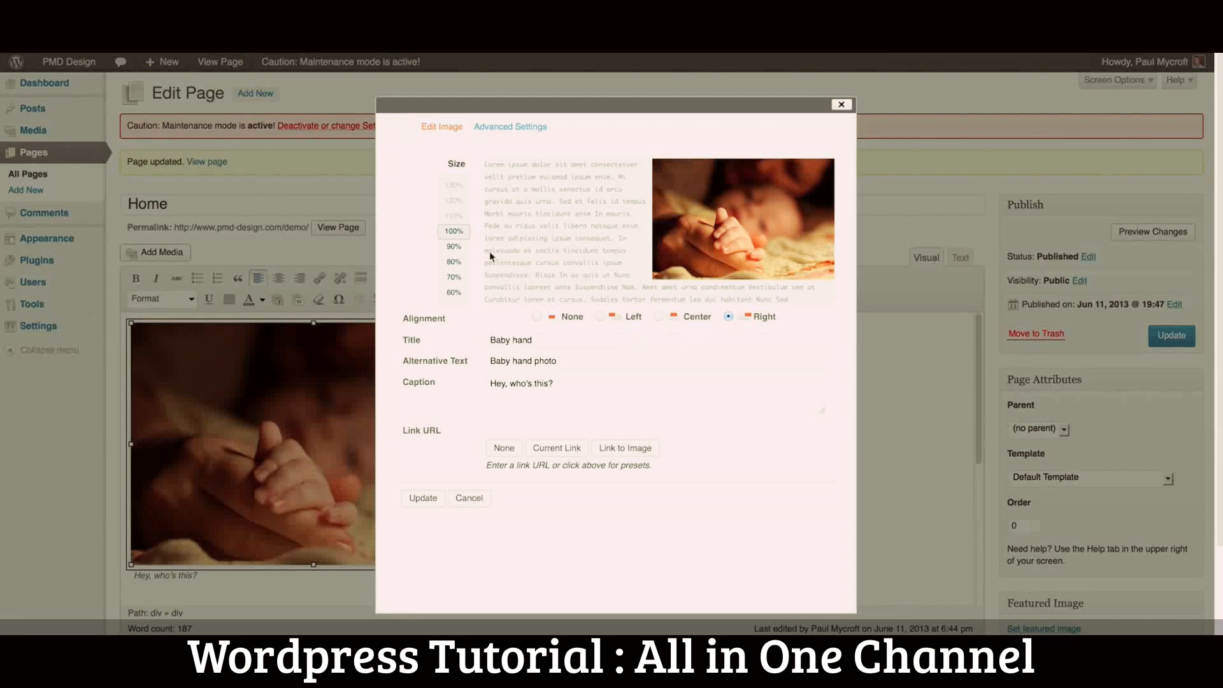
drag(462, 238, 454, 263)
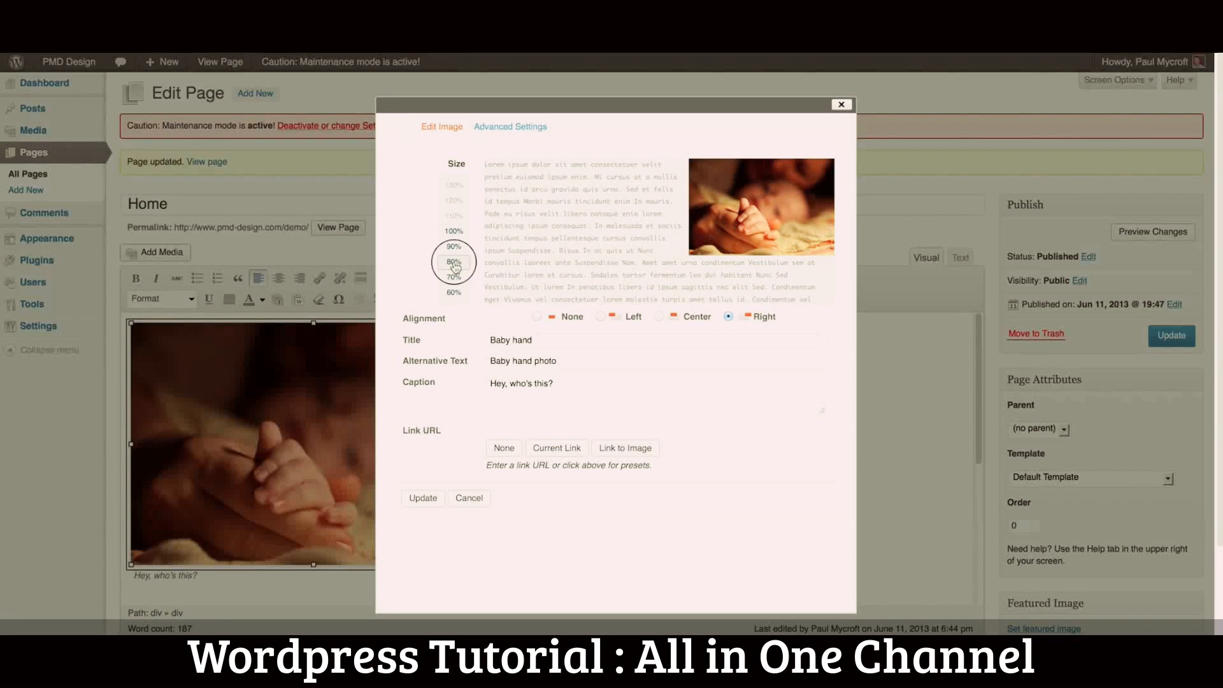
click(421, 498)
click(1178, 335)
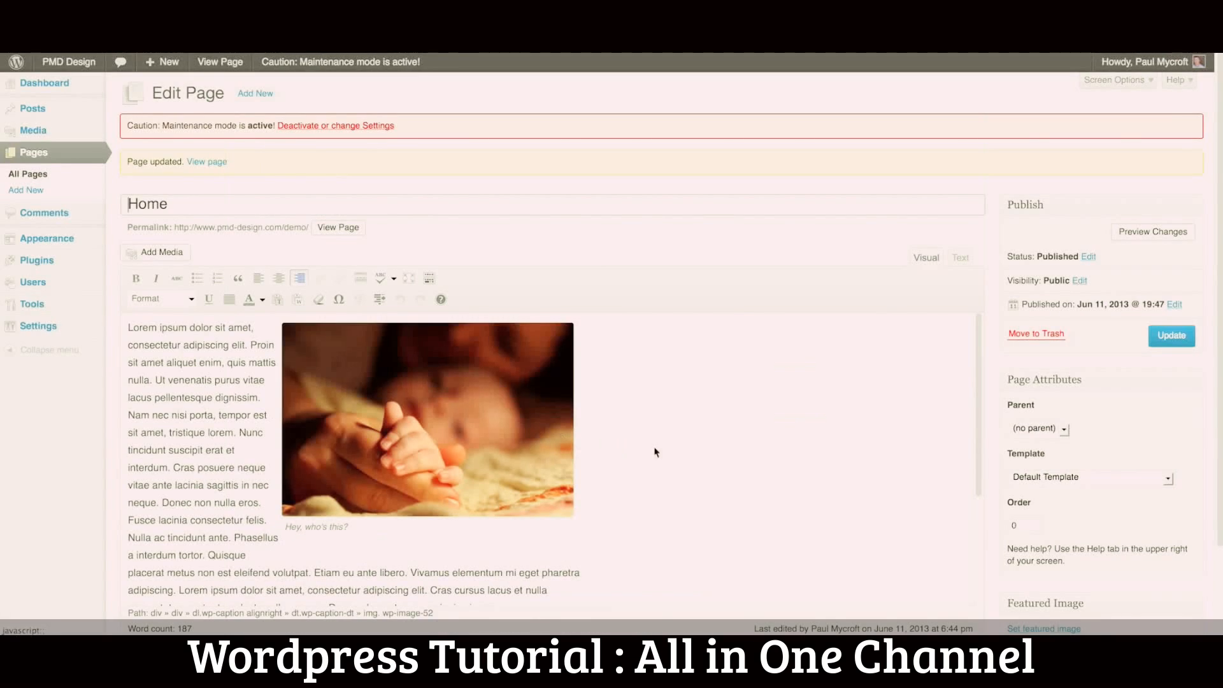
Step: Insert the Beach toys image from the media library at Medium – 500 × 332 on a new line after the first paragraph
scroll(731, 469, down, 5)
click(549, 468)
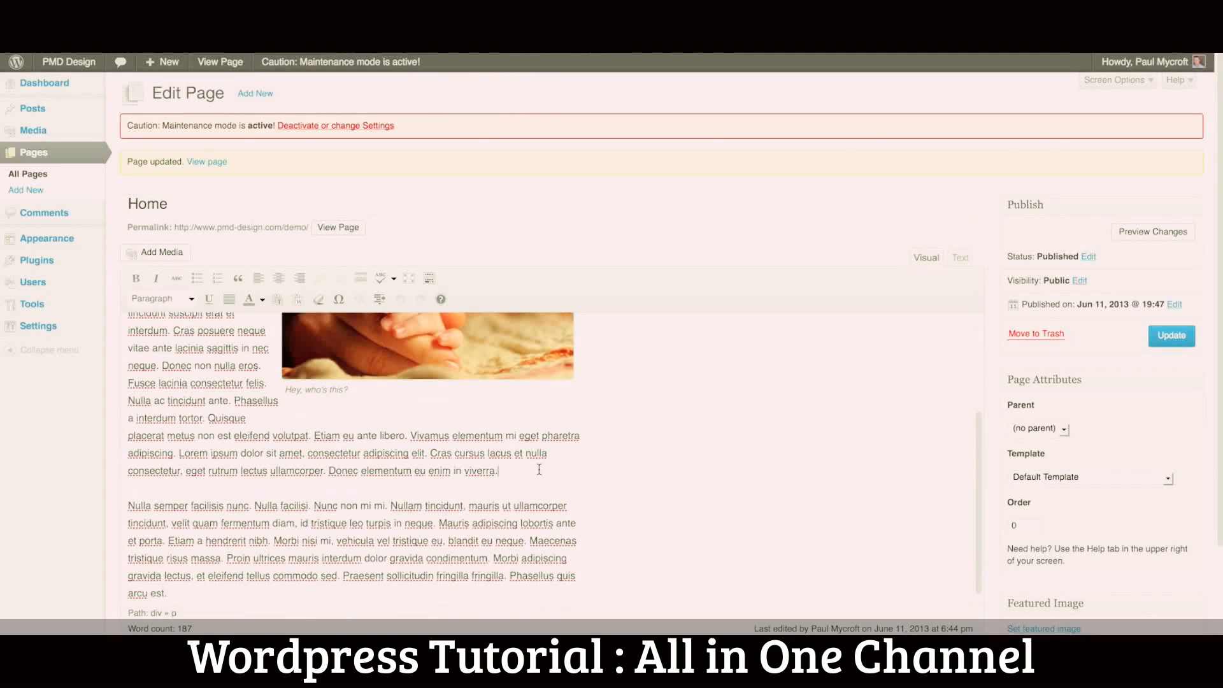
key(Return)
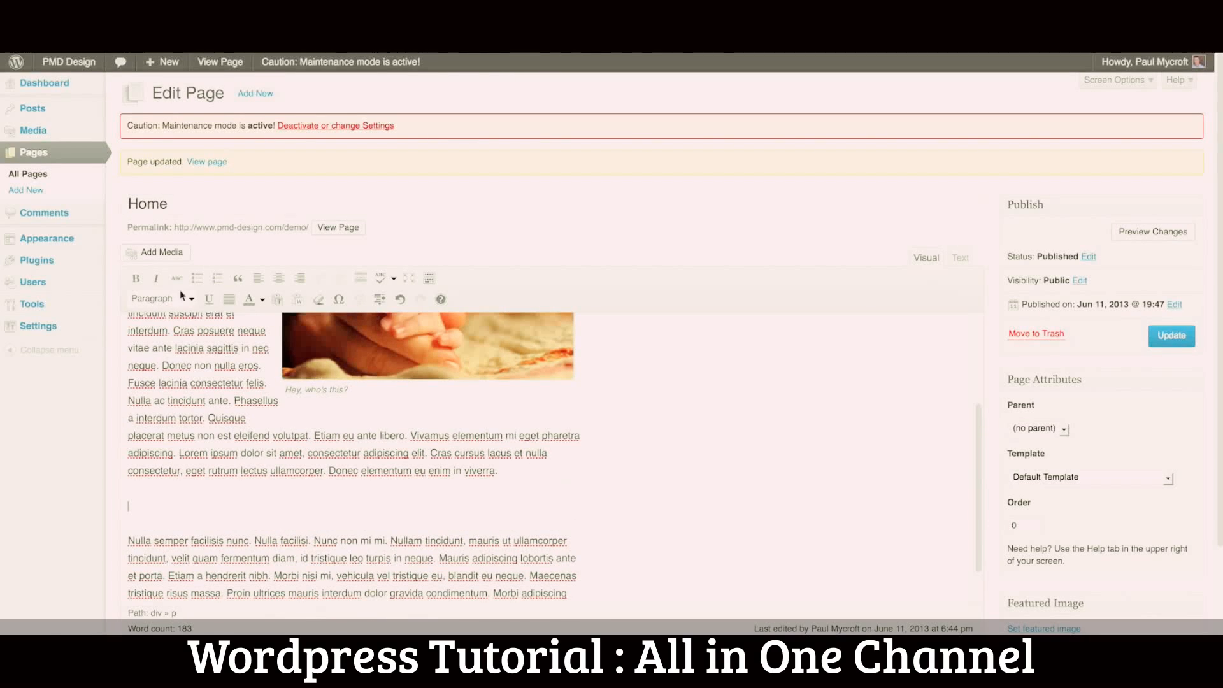
click(135, 252)
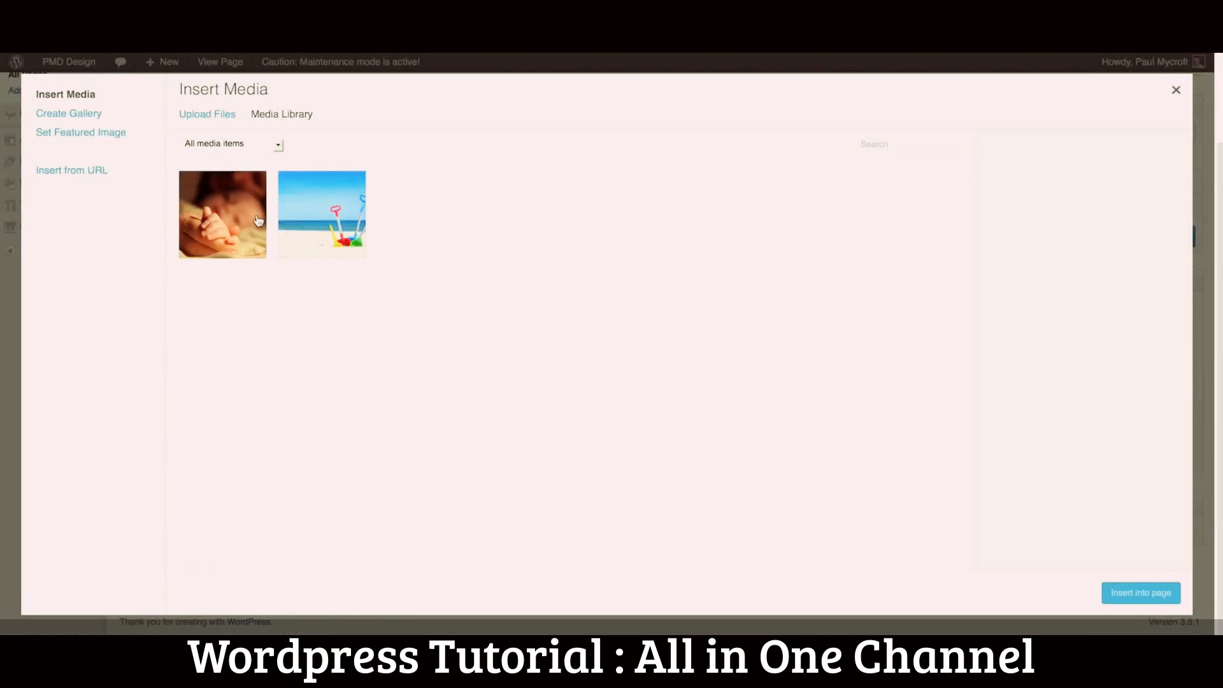
click(325, 227)
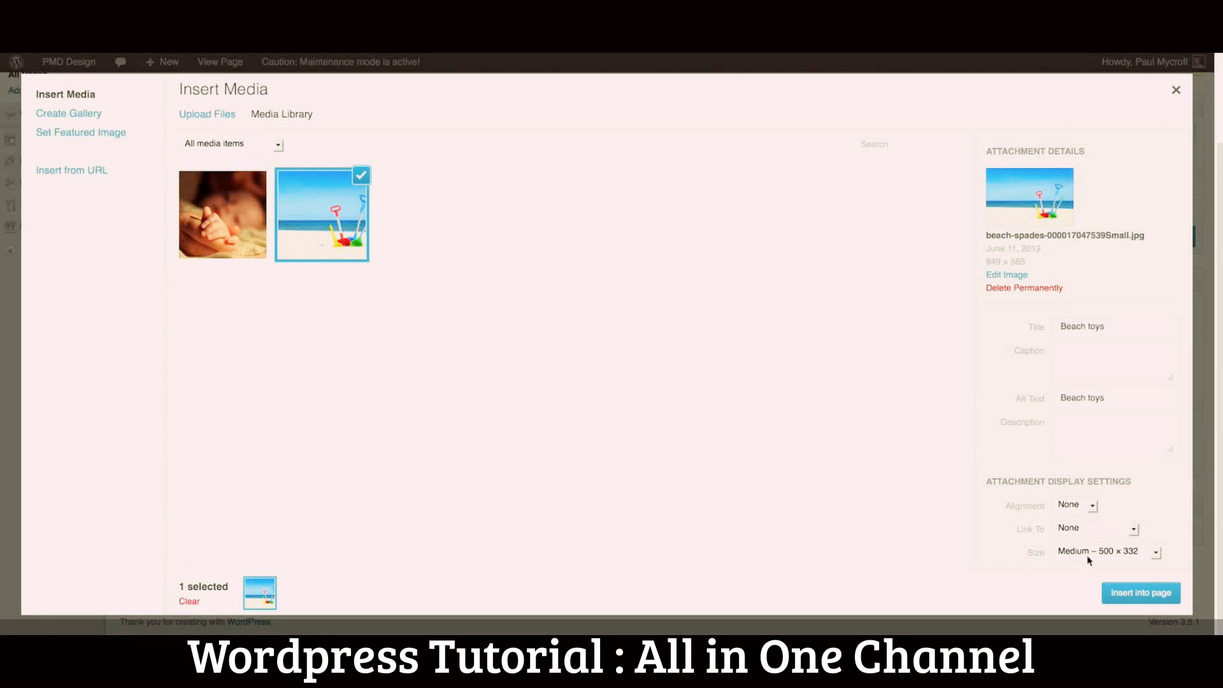
click(1141, 593)
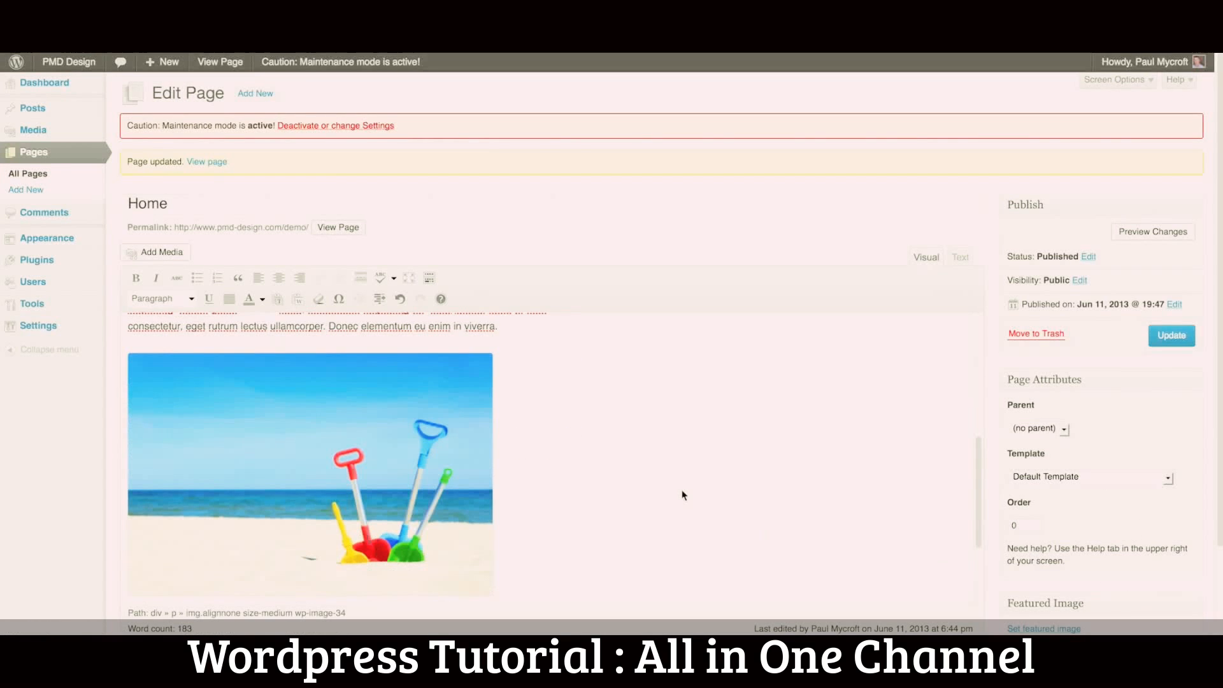
scroll(682, 495, down, 3)
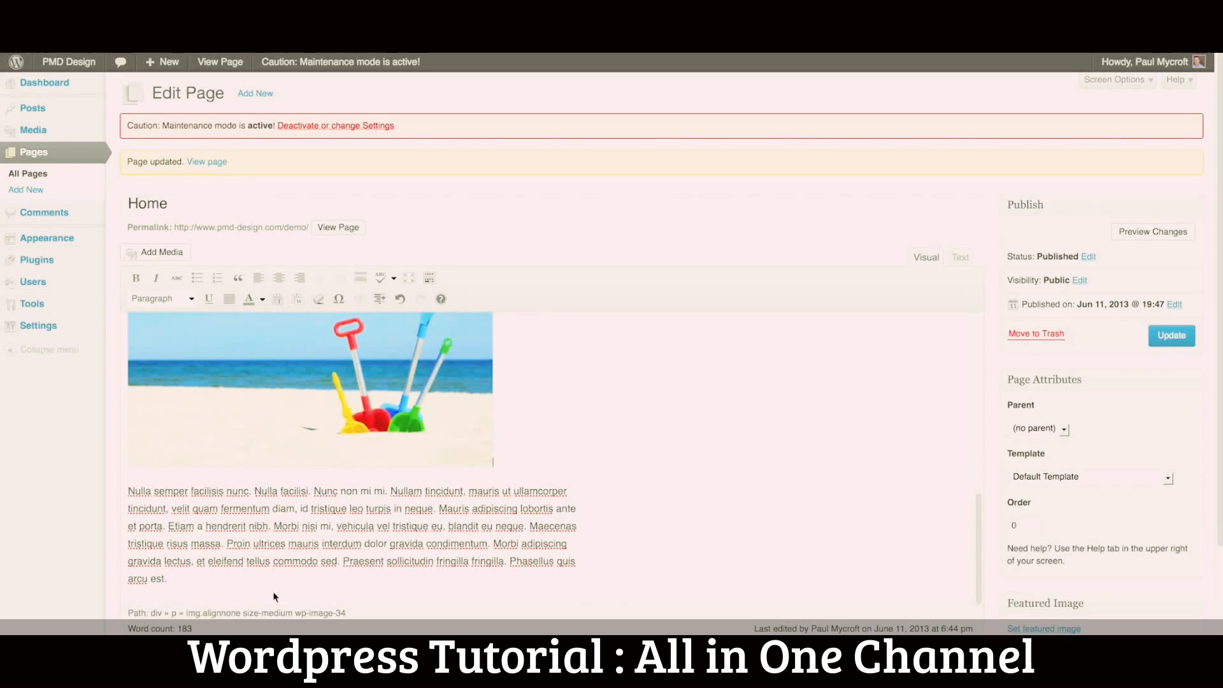
Step: Insert the Beach toys image from the media library at Thumbnail – 150 × 150 on a new line after the last paragraph
click(223, 586)
scroll(224, 585, down, 1)
click(167, 254)
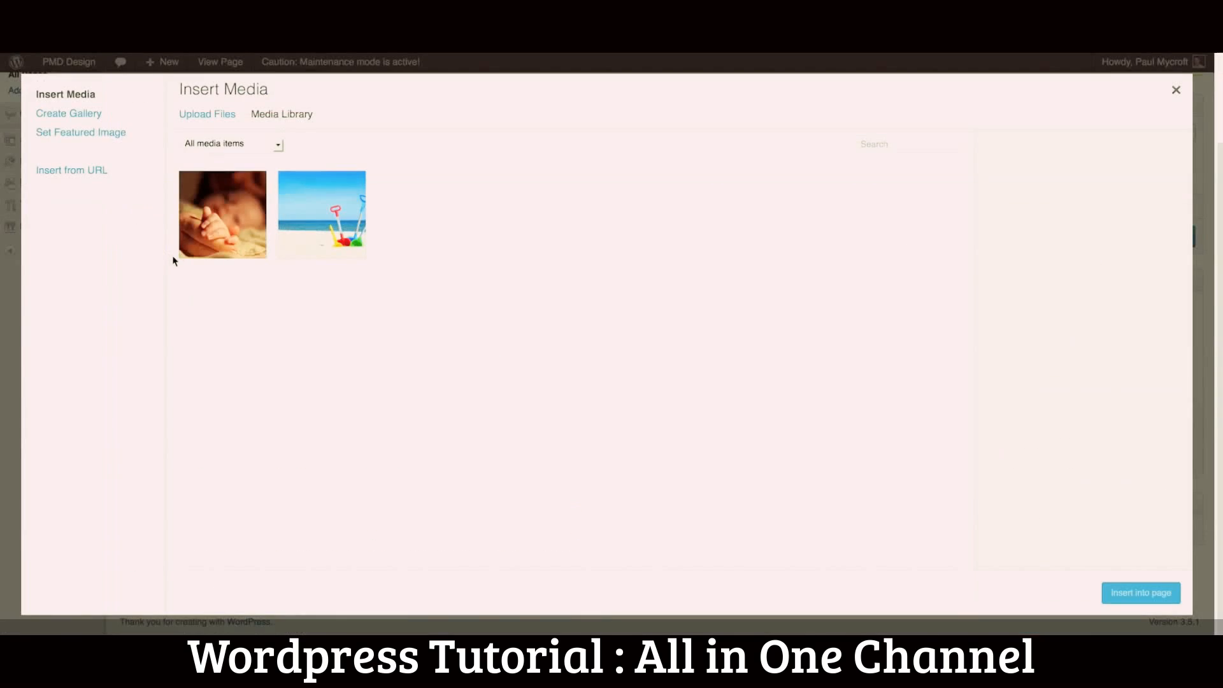
click(314, 242)
click(1087, 553)
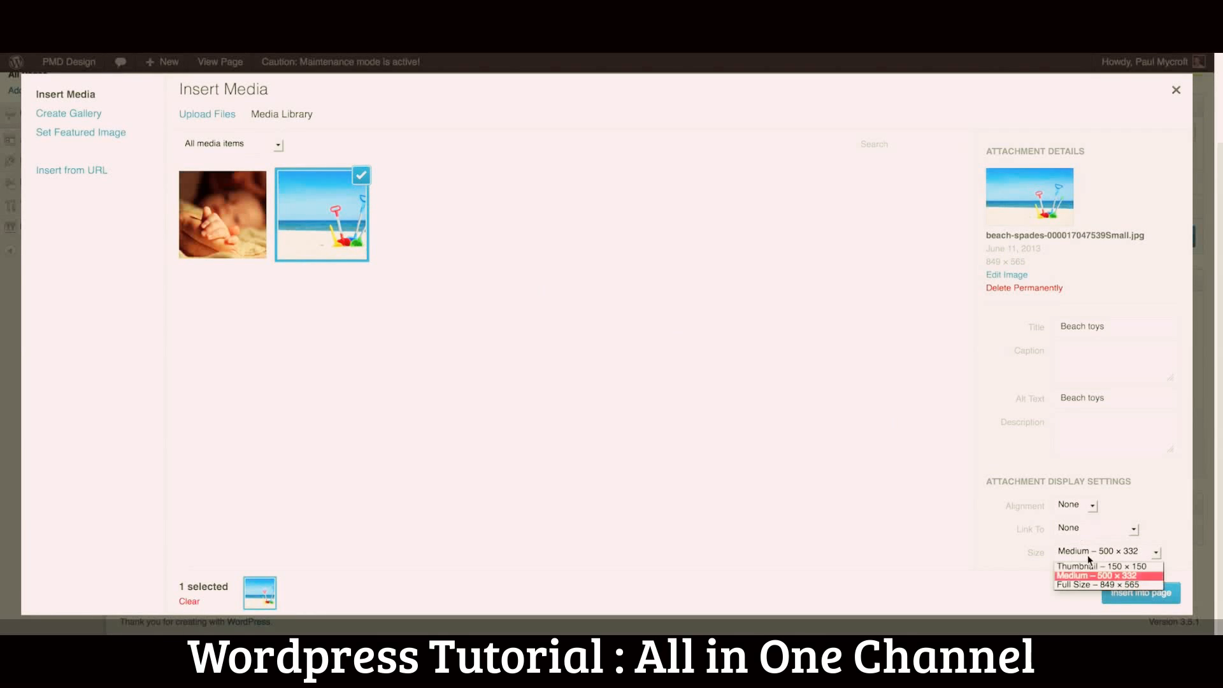
click(1090, 566)
click(1111, 592)
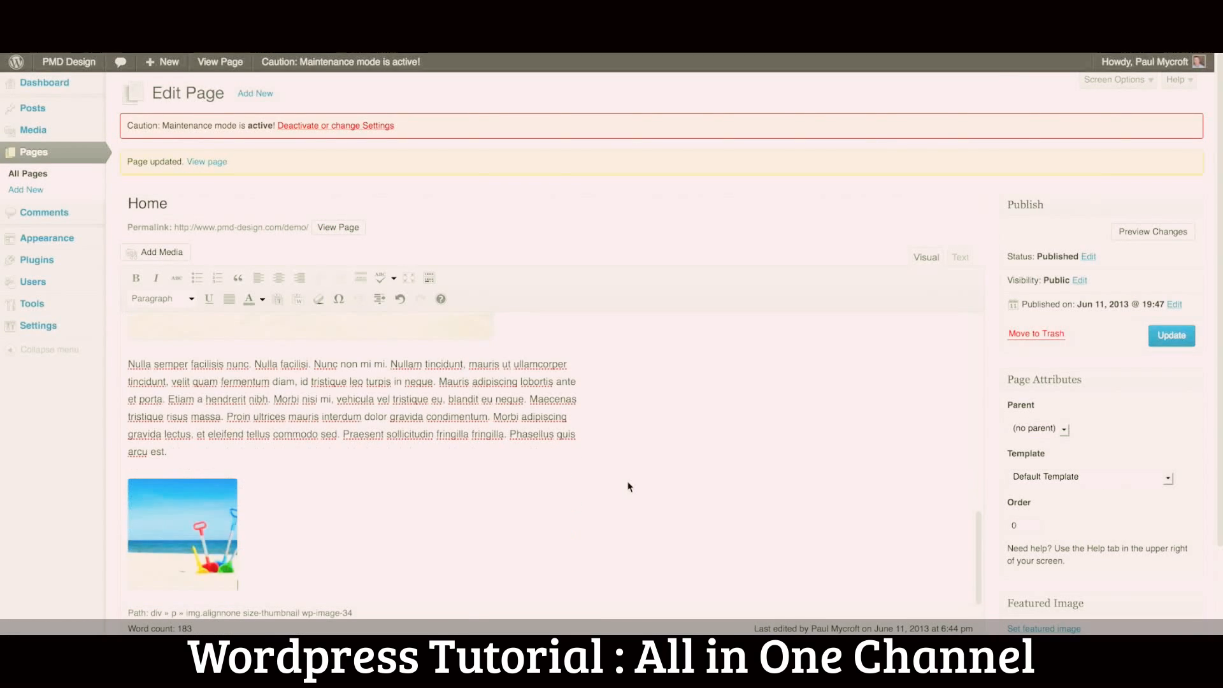
Step: Update the Home page and review the medium and thumbnail beach images on the live page
scroll(628, 487, up, 10)
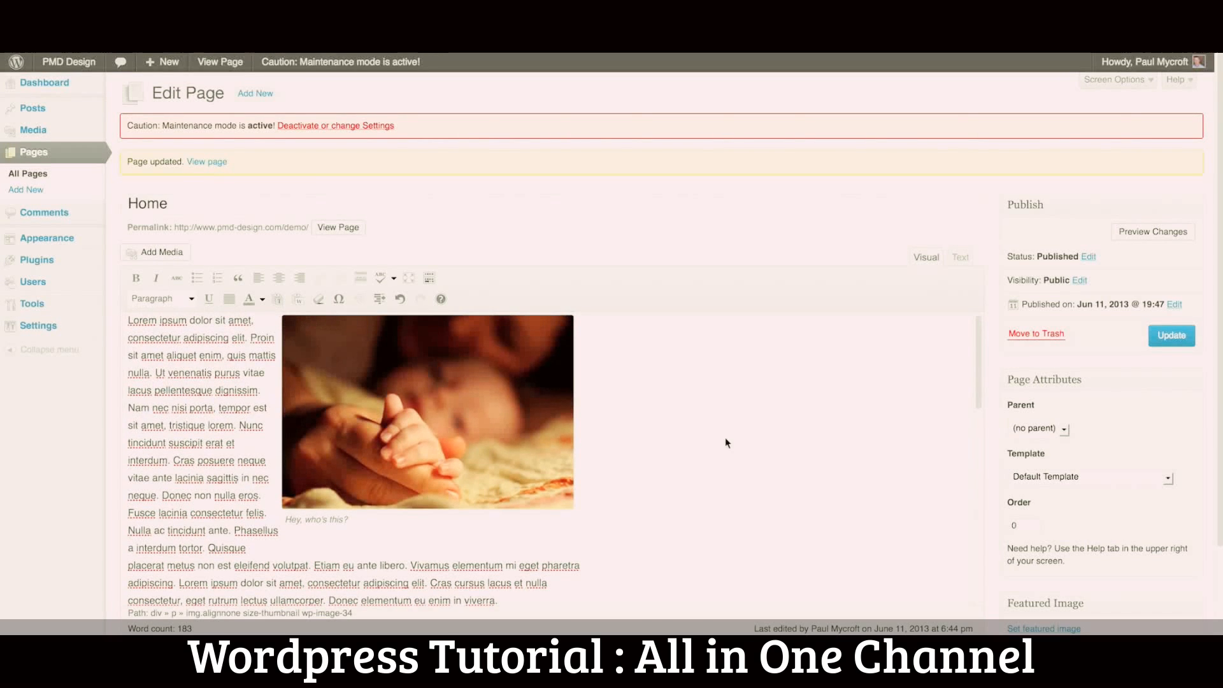
click(1171, 335)
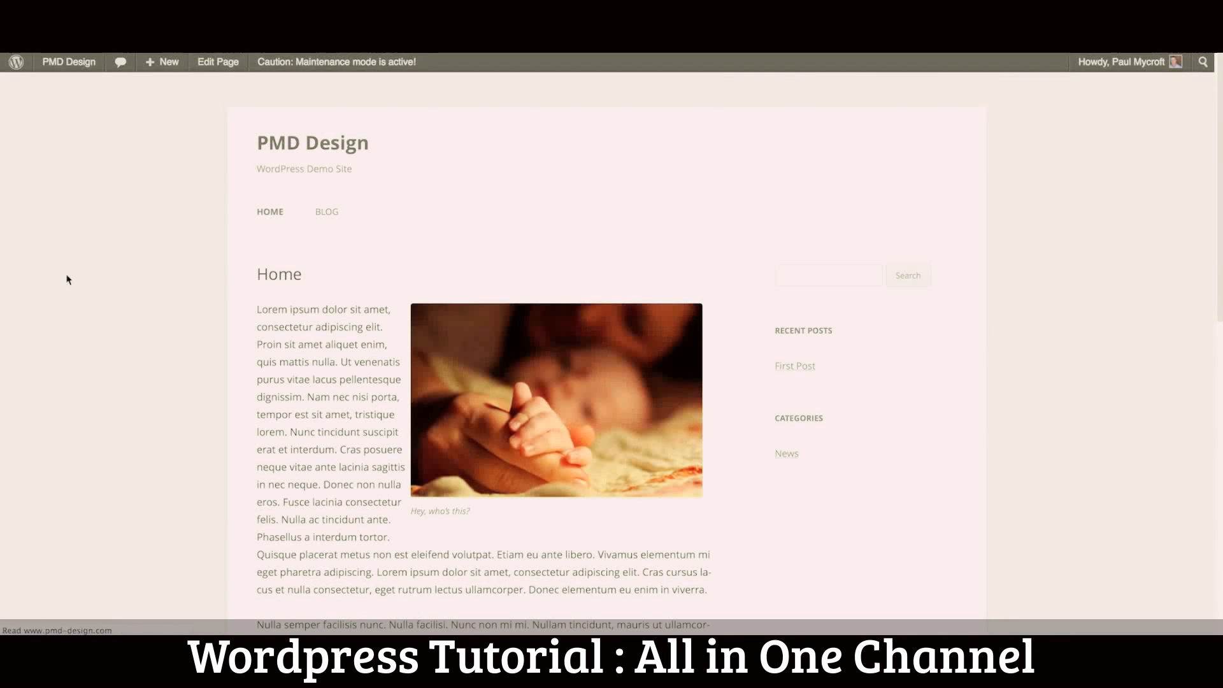
scroll(72, 290, down, 2)
scroll(72, 290, down, 10)
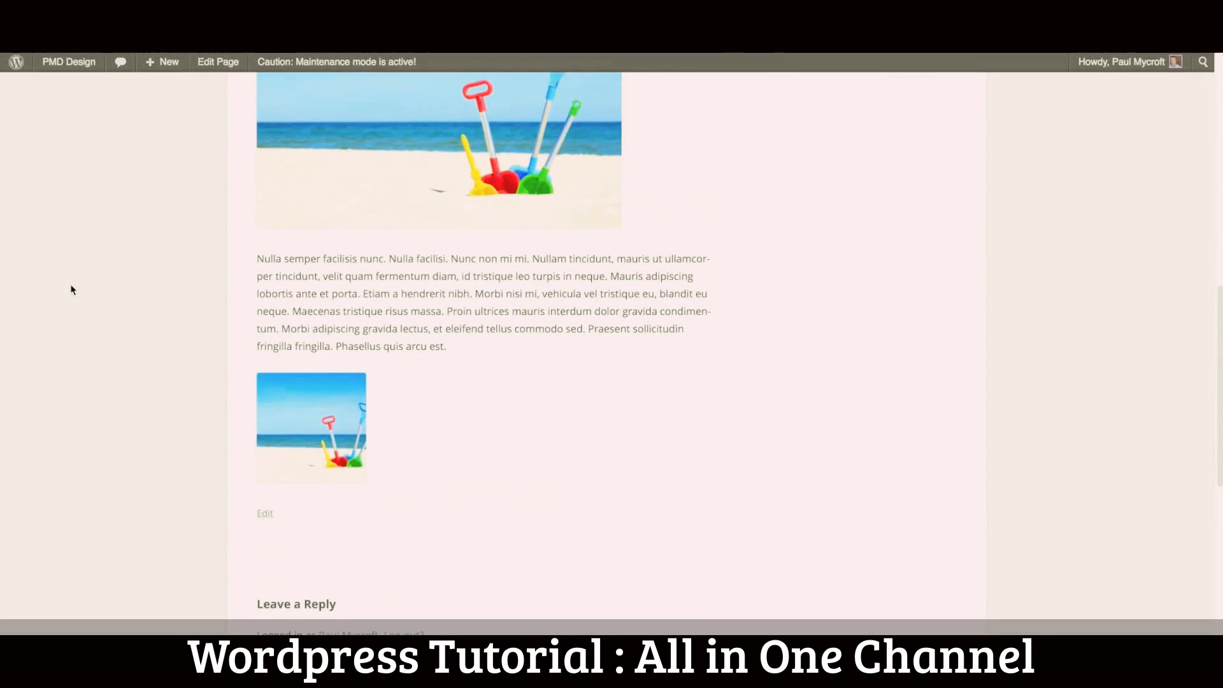
scroll(71, 289, up, 10)
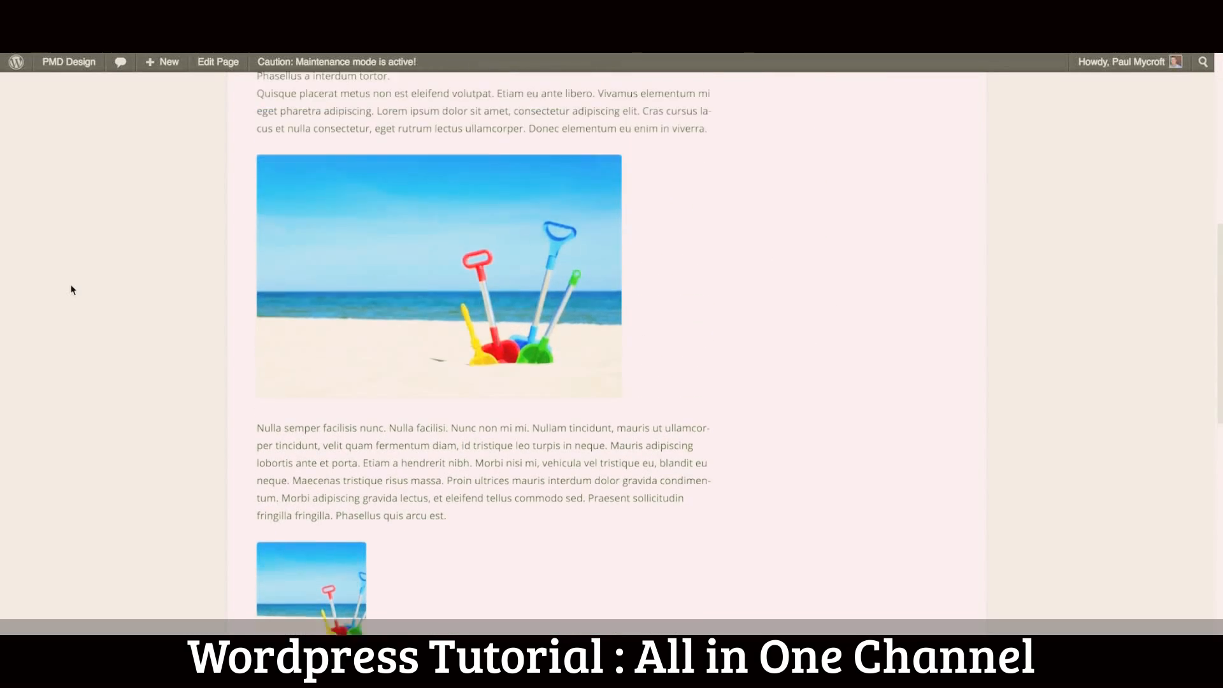